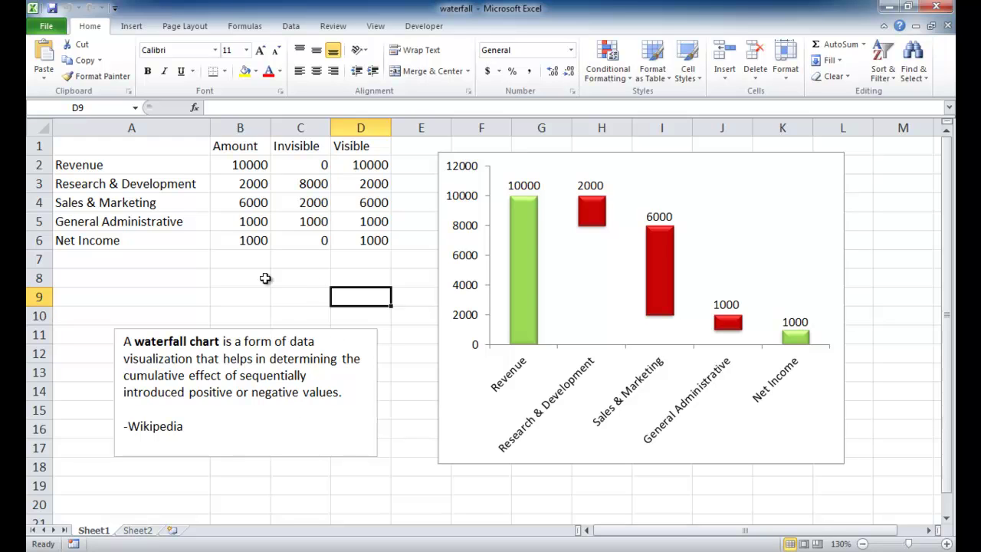
- Review the category names and amounts in A1:B6, including the Net Income formula
mouse_move(515, 308)
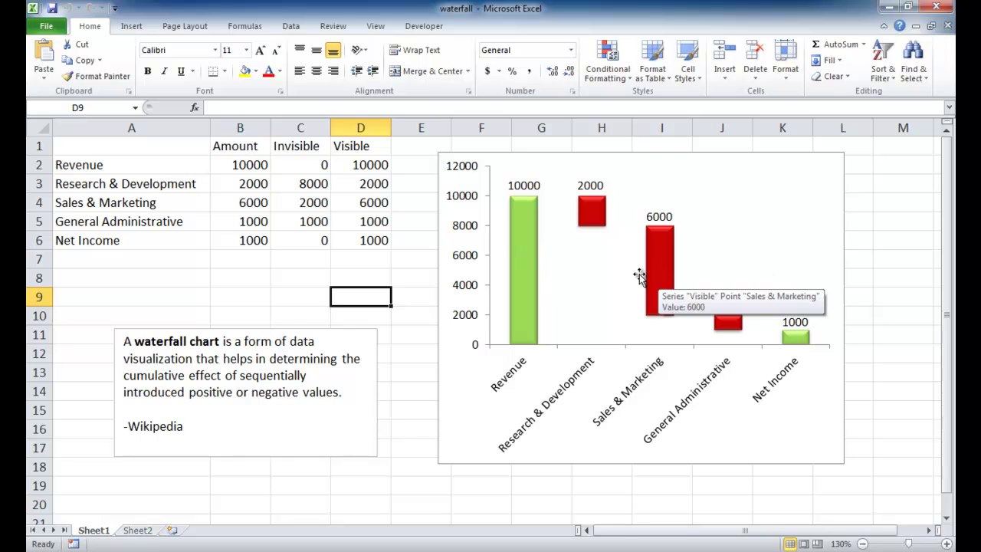
drag(184, 149, 234, 239)
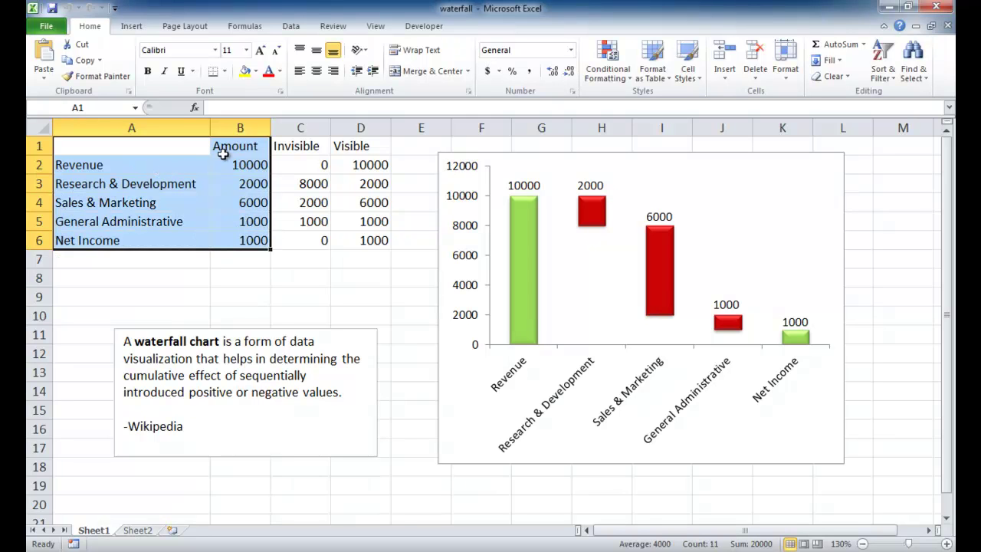
click(234, 165)
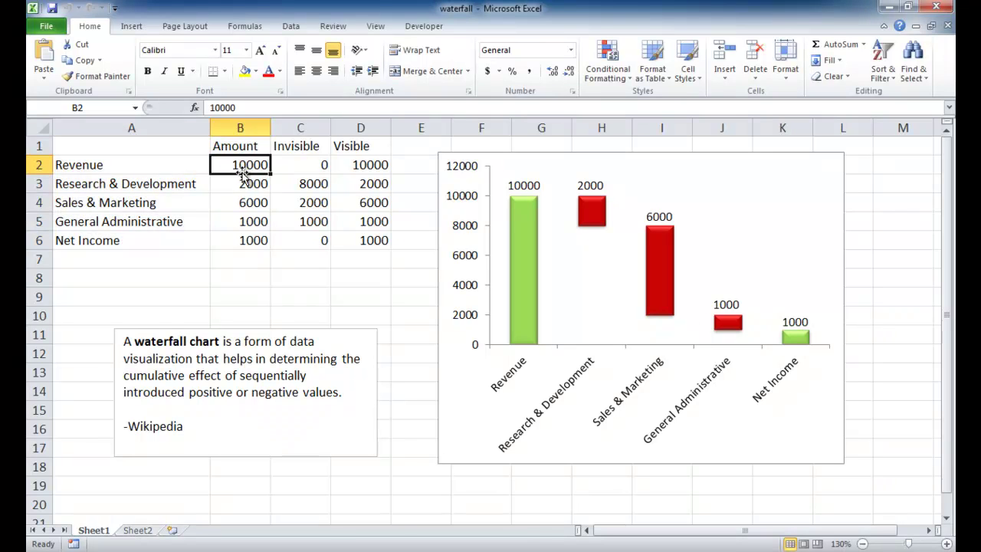
click(235, 184)
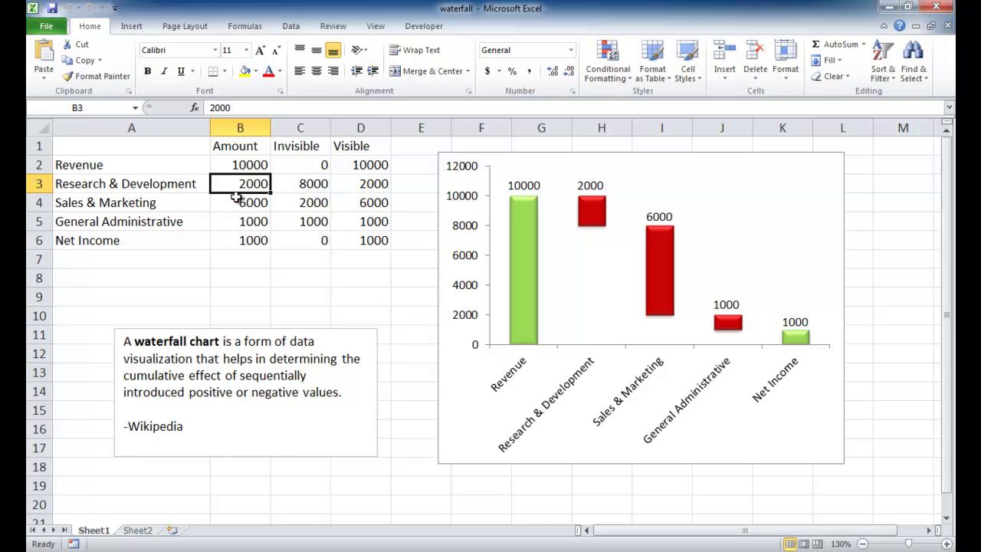
click(237, 204)
click(242, 222)
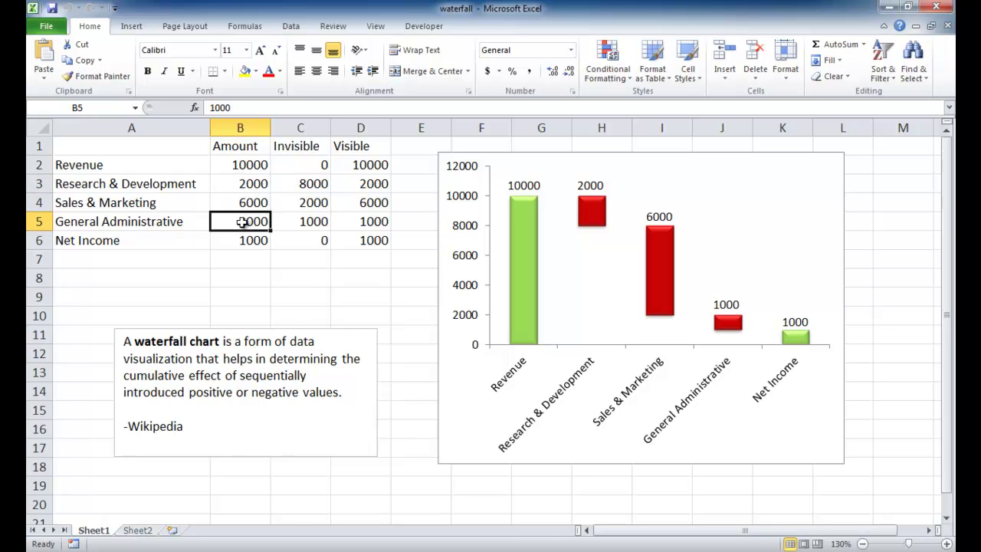
click(242, 240)
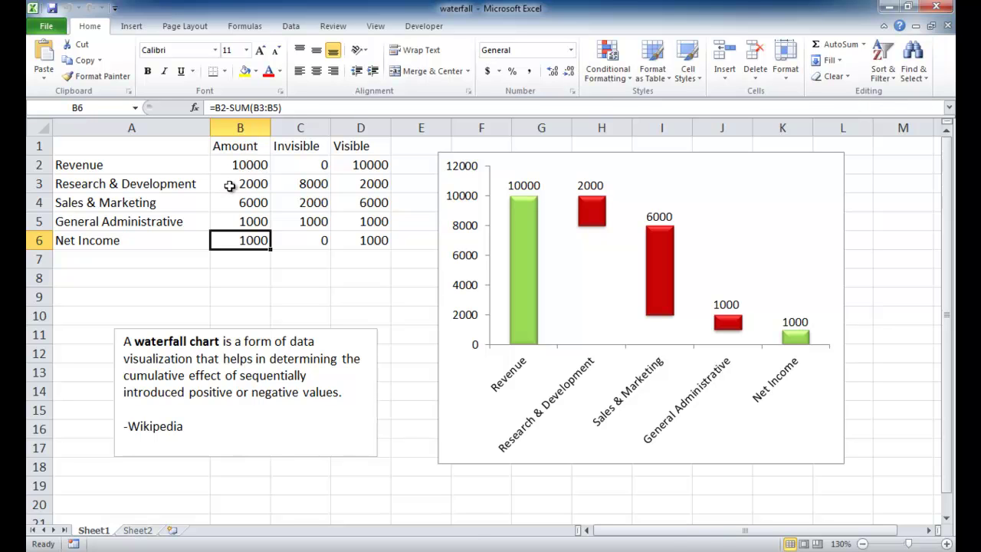
- Check the cost amounts B3:B5 and the Visible formulas in column D
drag(230, 184, 228, 227)
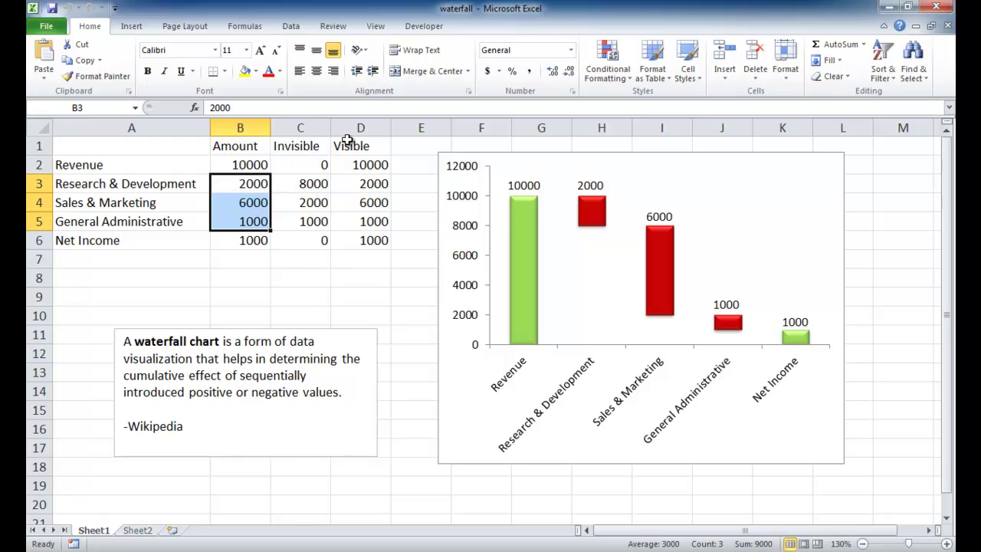
click(307, 147)
click(347, 146)
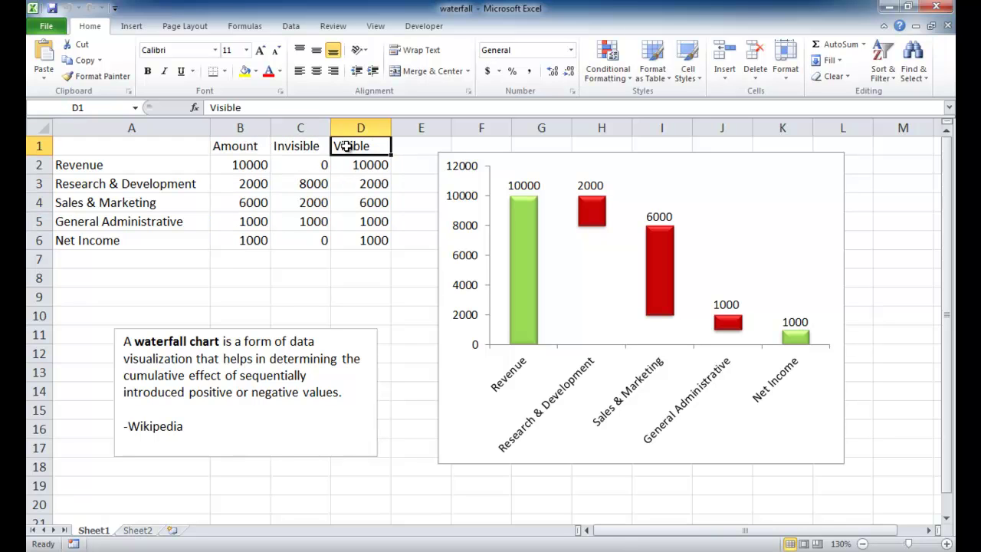
click(359, 166)
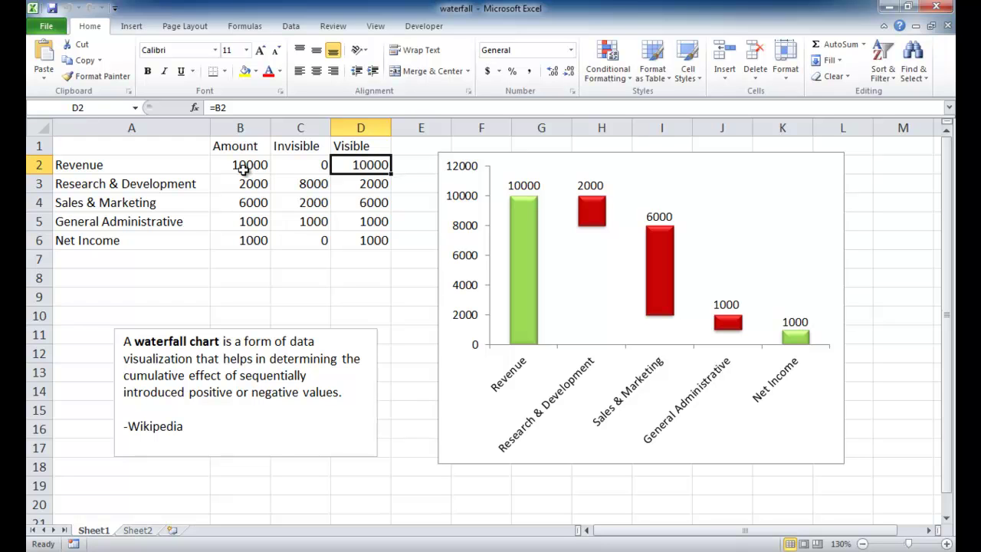
click(363, 184)
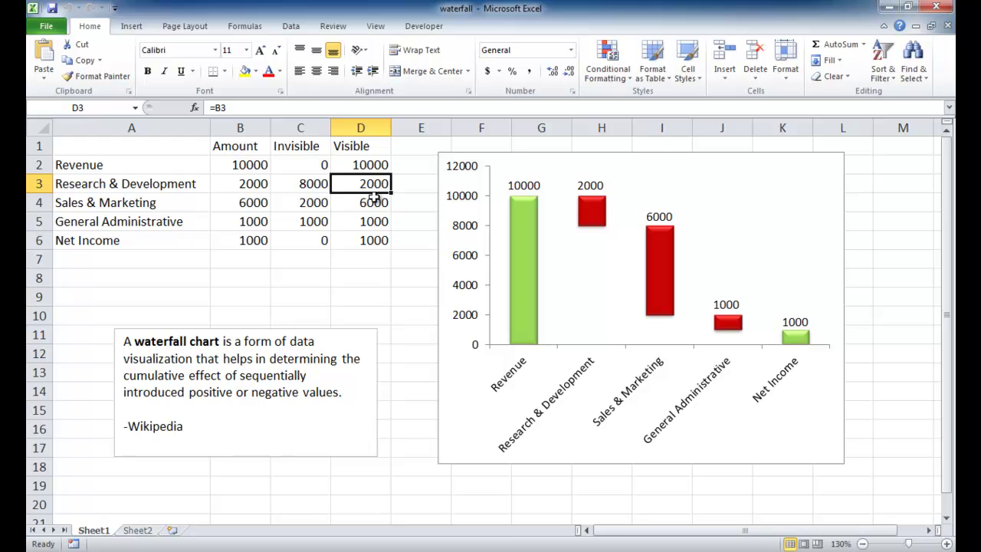
click(357, 165)
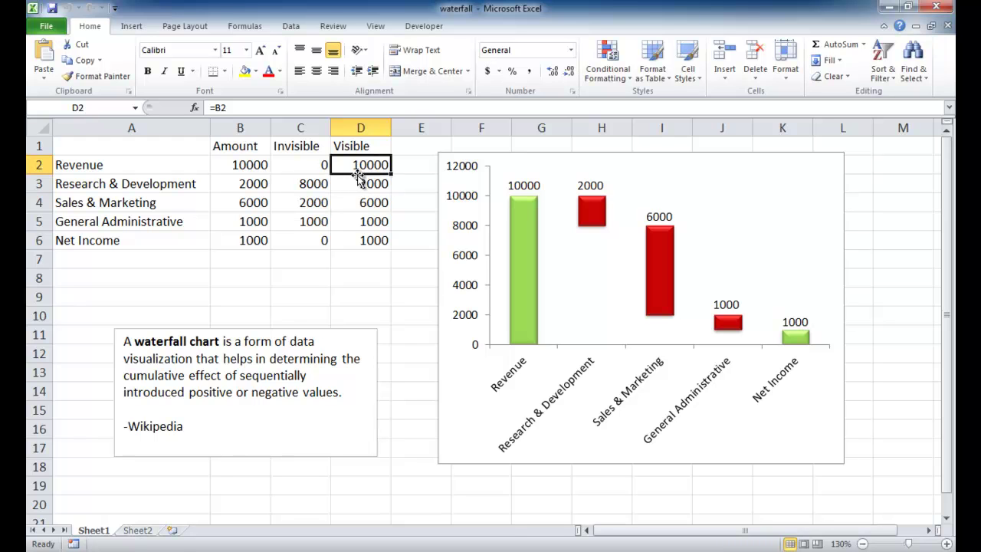
click(380, 183)
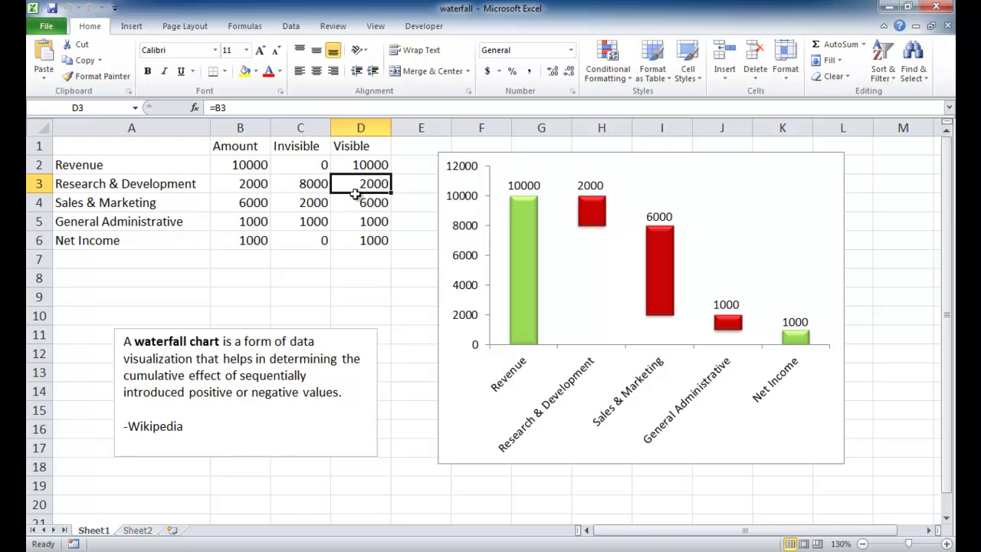
click(372, 203)
click(370, 221)
click(364, 240)
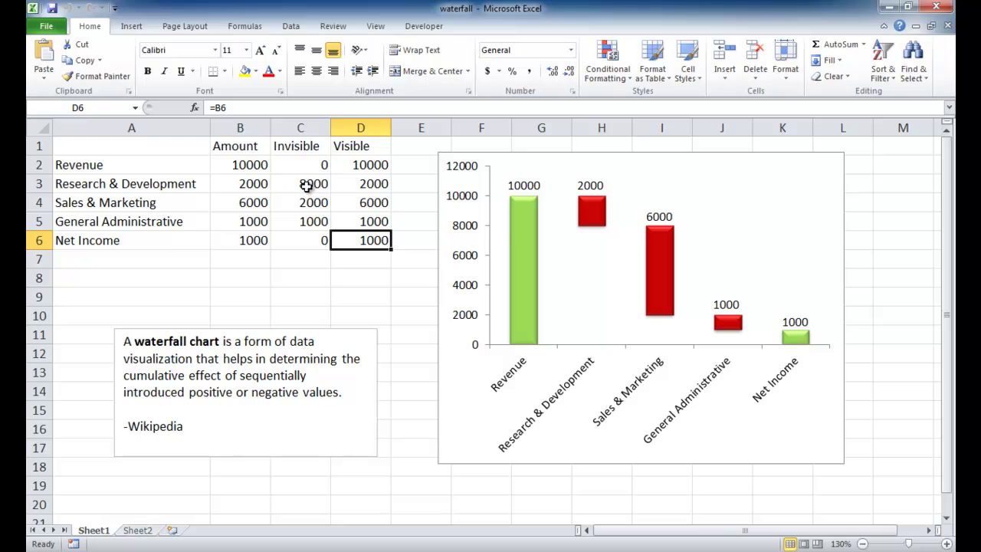
- Inspect the Invisible running-sum formulas in column C
click(292, 163)
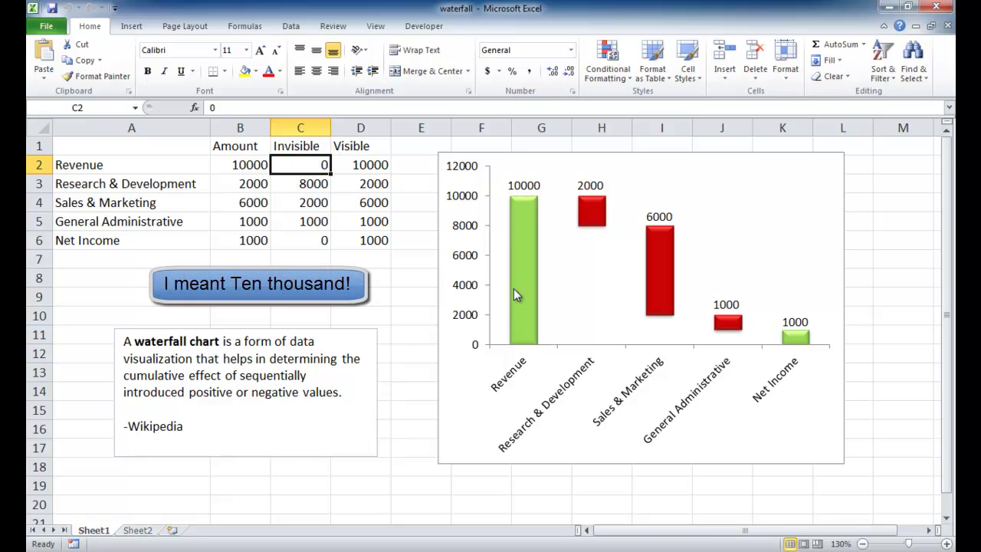
click(311, 184)
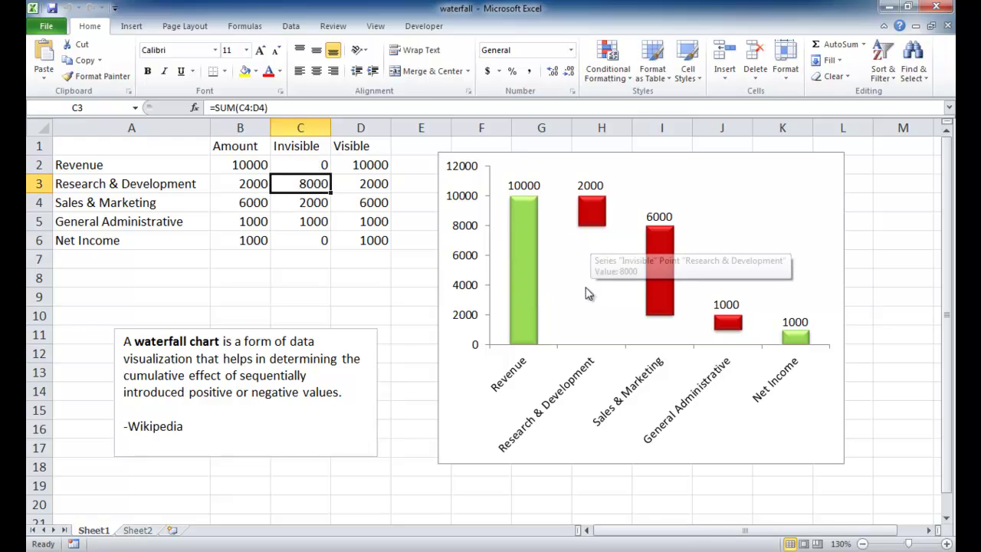
mouse_move(596, 241)
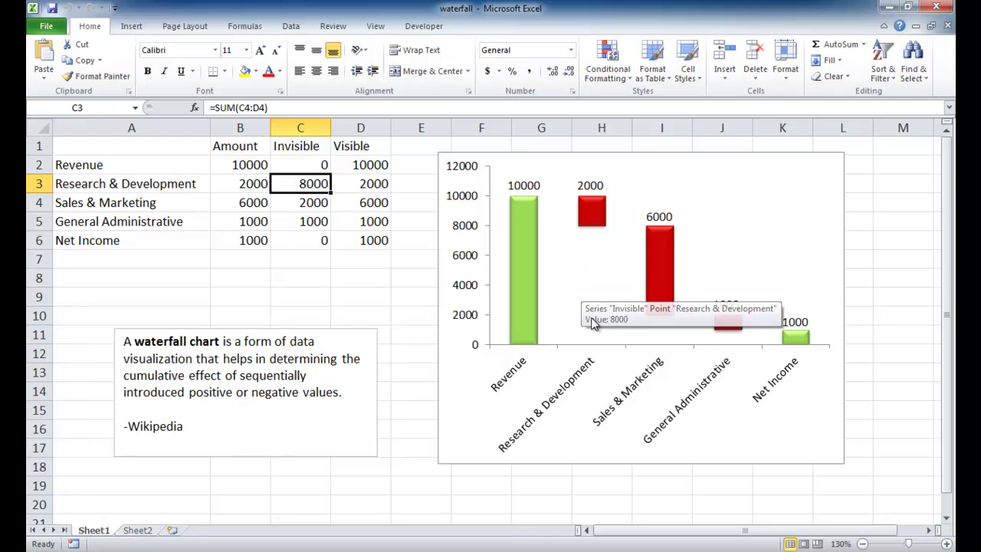
mouse_move(593, 274)
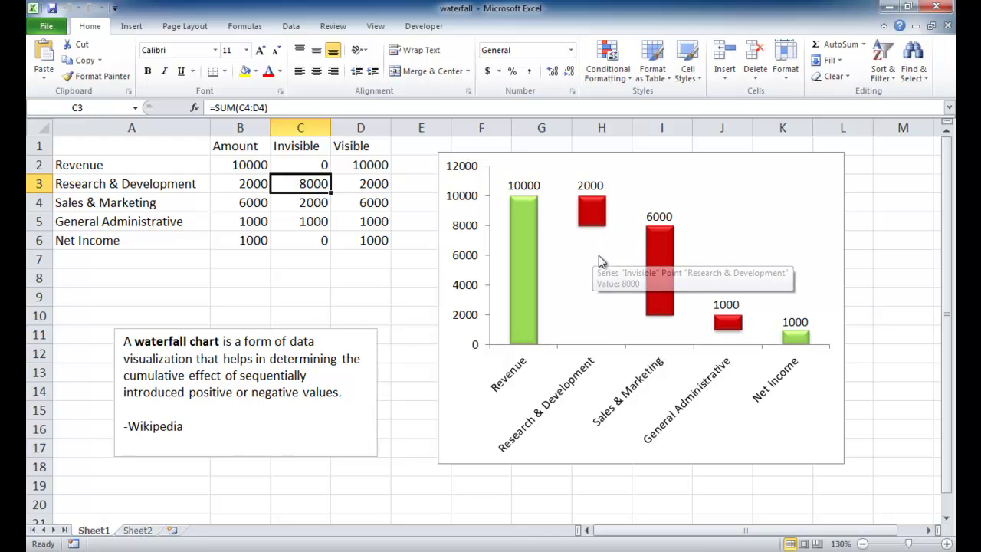
mouse_move(609, 213)
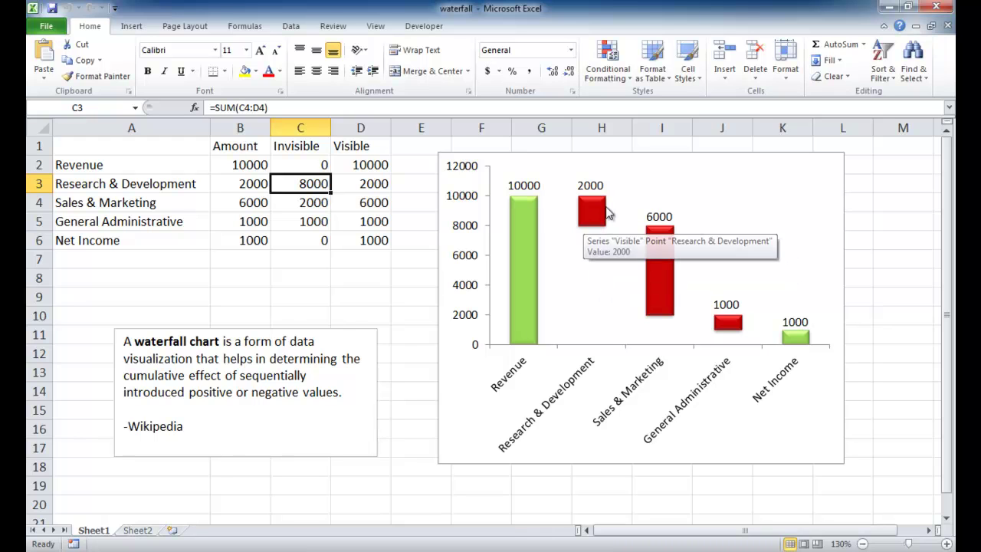
click(306, 203)
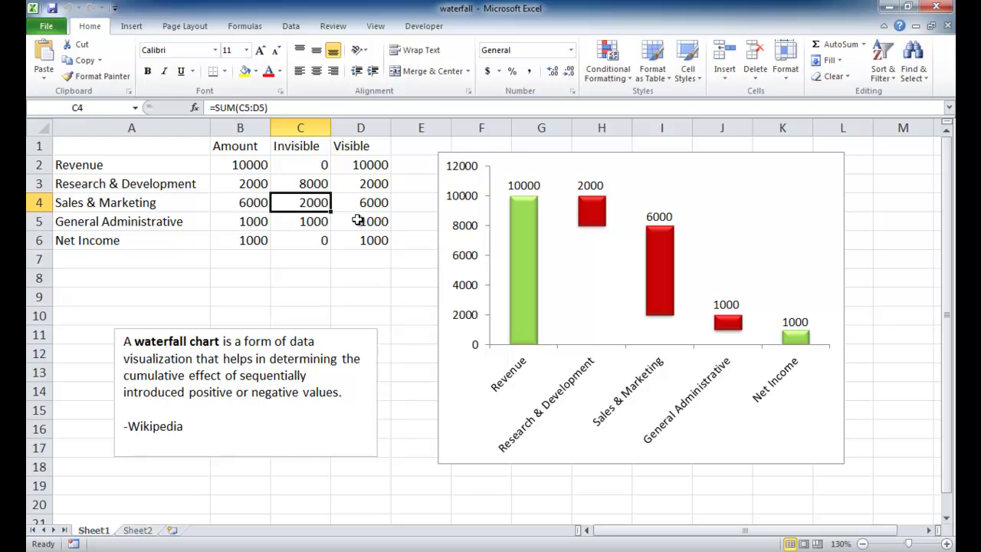
click(304, 222)
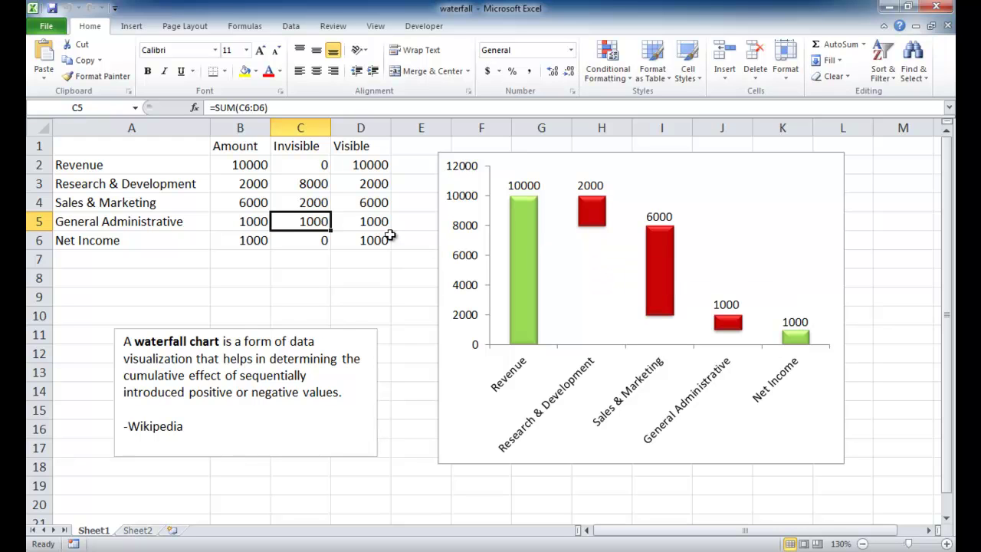
click(308, 206)
- Copy table A1:D6 to A1 on Sheet2 and auto-fit column A to the category names
mouse_move(664, 331)
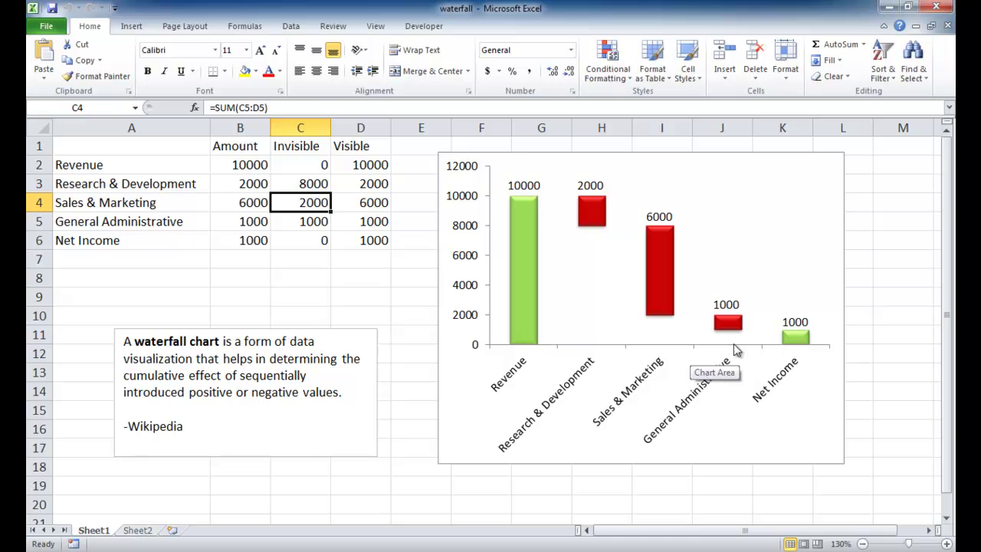
mouse_move(732, 344)
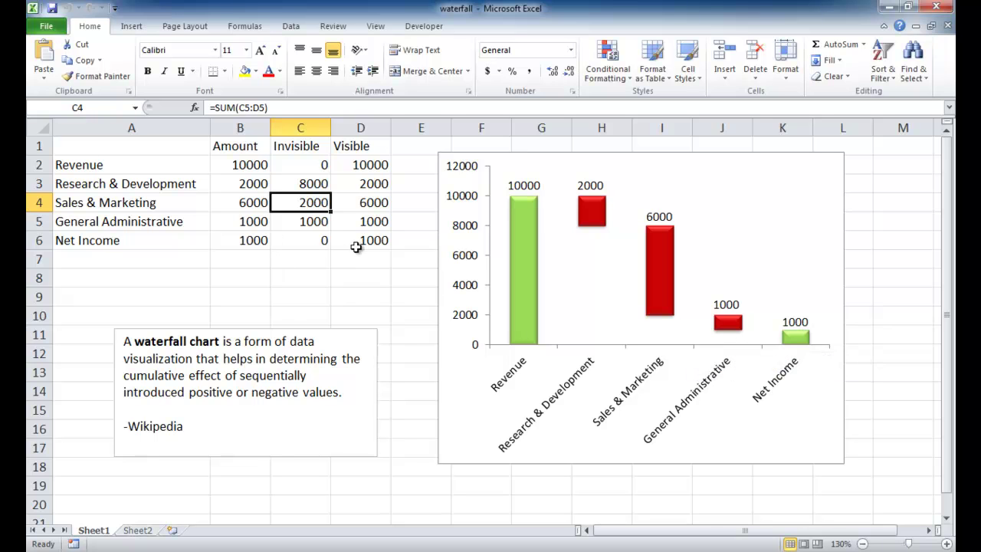
click(298, 223)
drag(379, 241, 100, 149)
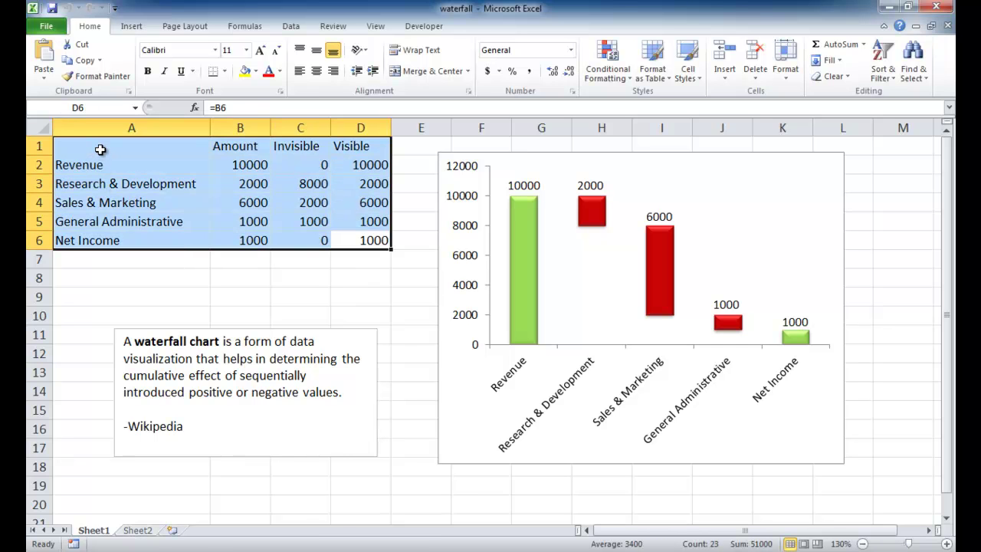
key(ctrl+c)
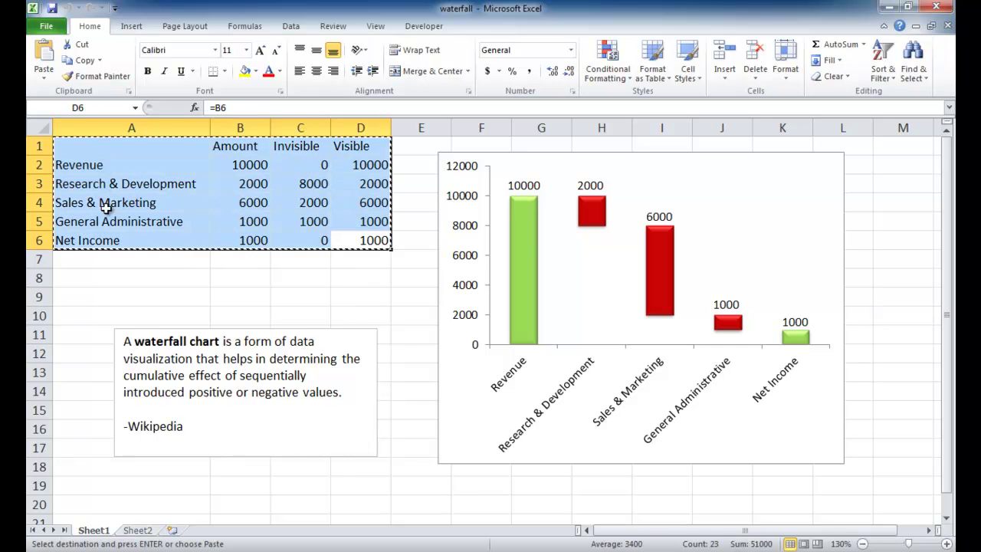
click(148, 530)
key(ctrl+v)
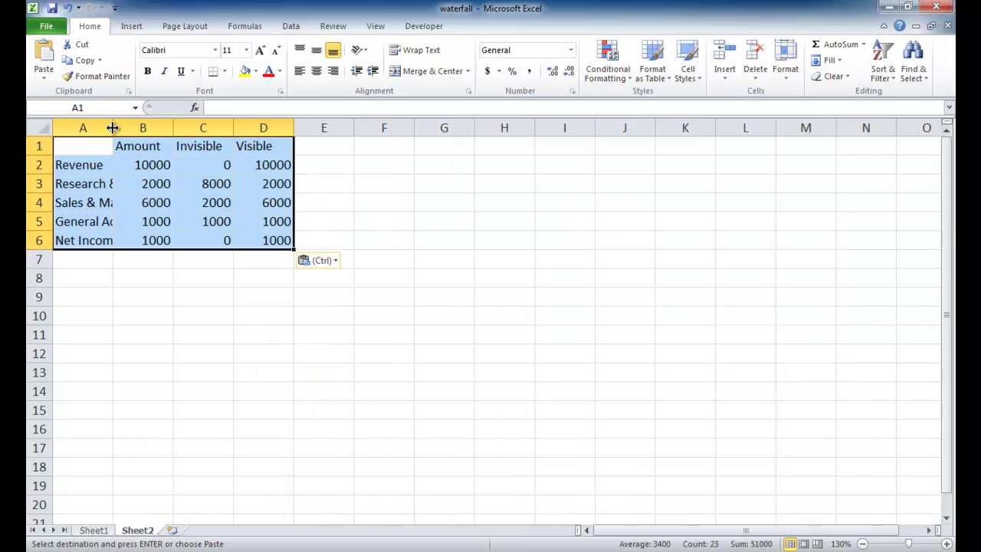
double_click(112, 127)
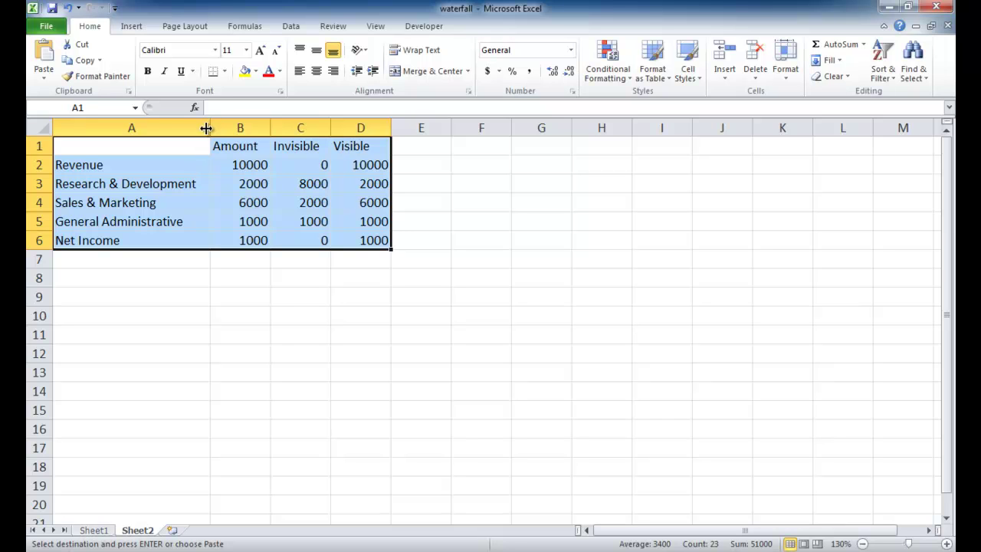
- Insert a 2-D stacked column chart of the table and move it right of the data
click(132, 27)
click(302, 77)
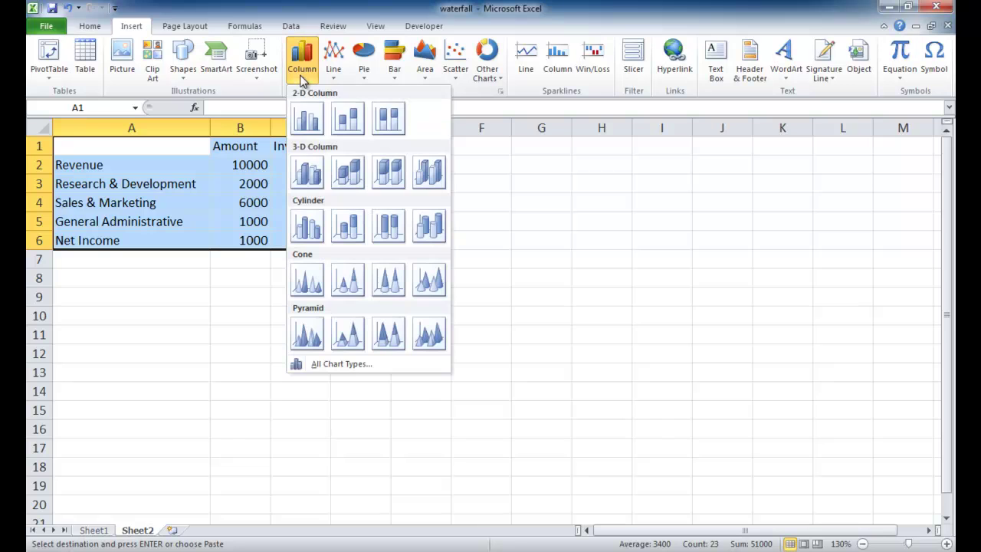
click(346, 128)
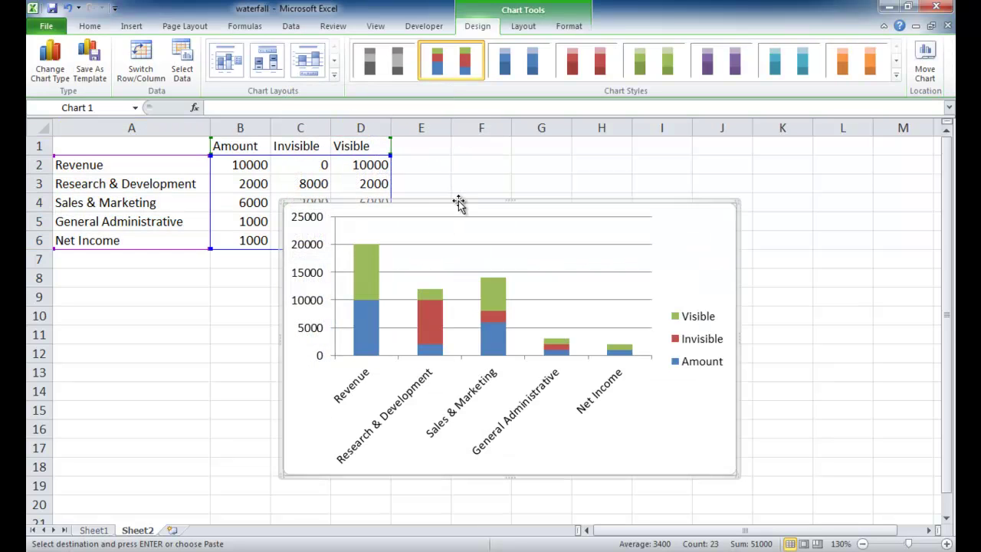
drag(458, 202, 572, 159)
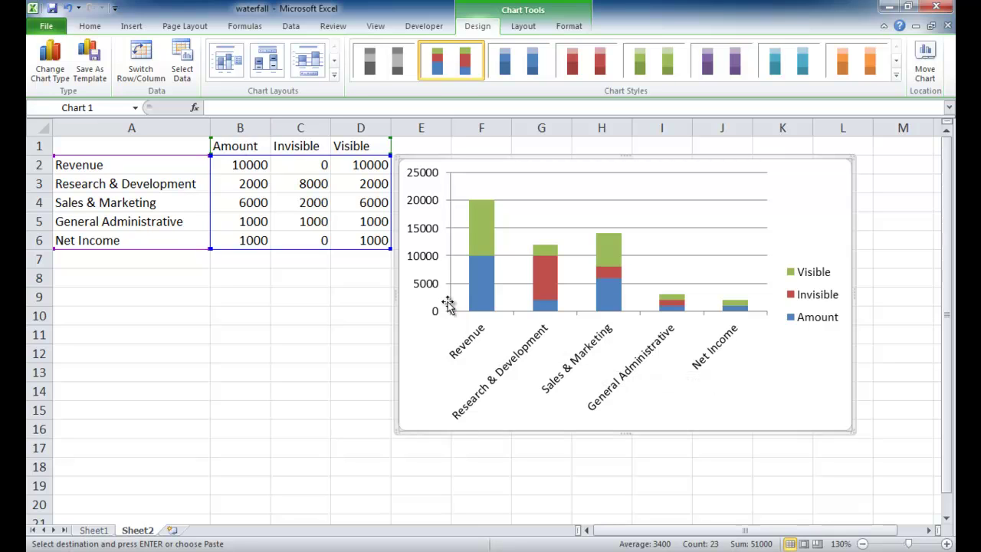
- Remove the Amount series from the chart's data source
click(184, 75)
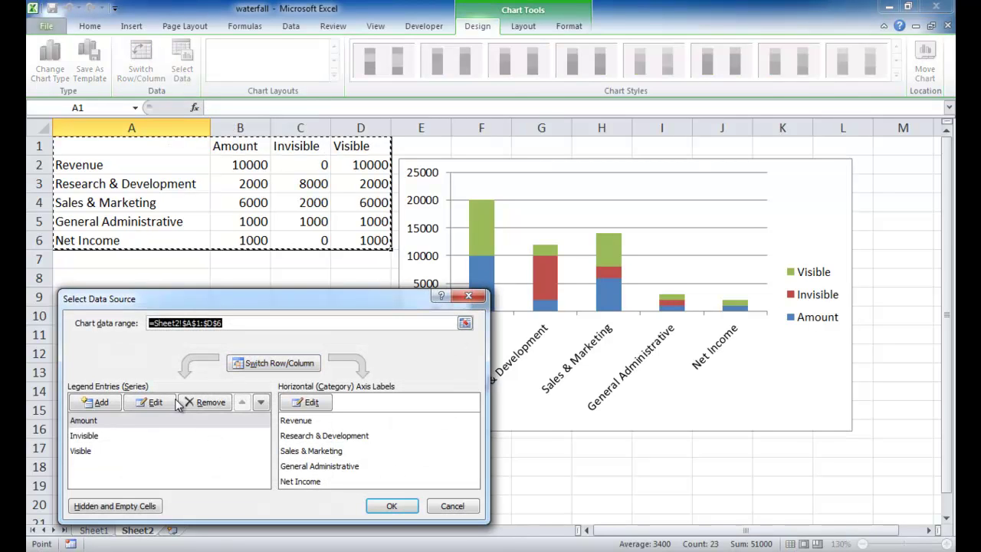
click(84, 421)
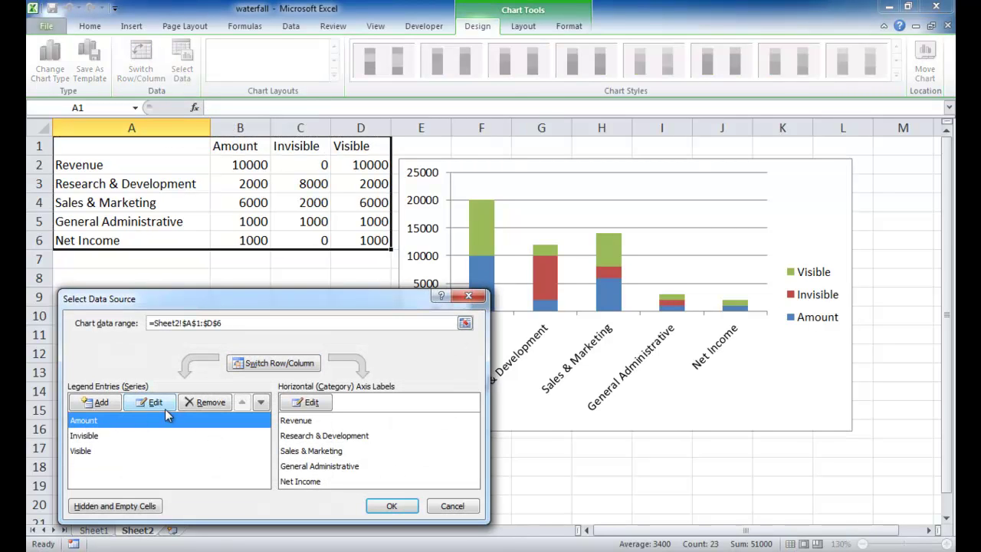
click(201, 405)
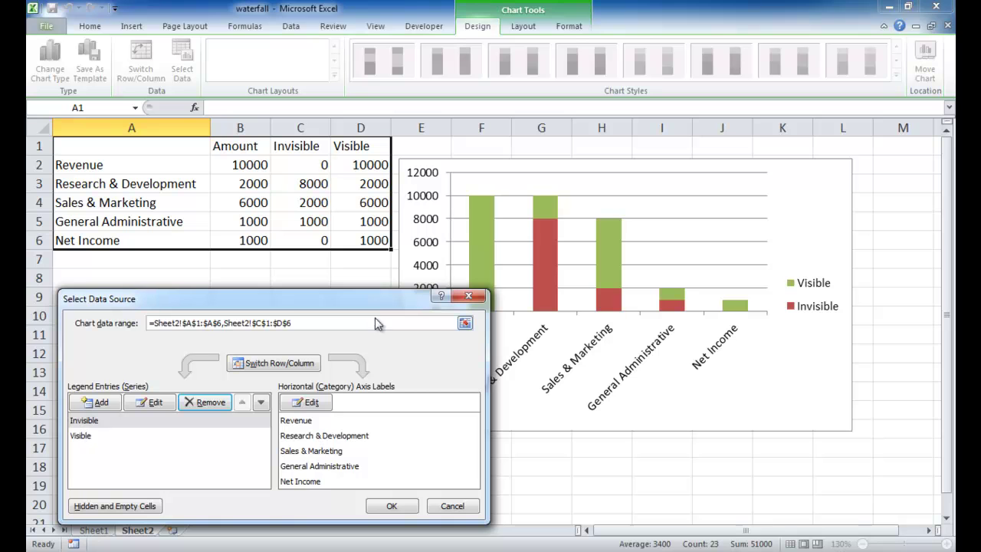
click(393, 511)
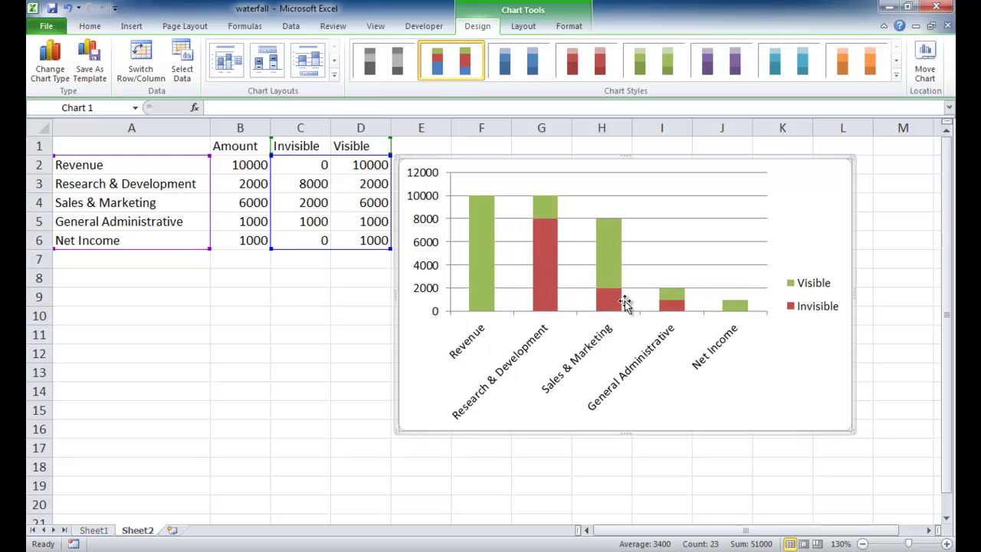
- Set the Invisible series' shape fill to No Fill
mouse_move(481, 220)
right_click(547, 252)
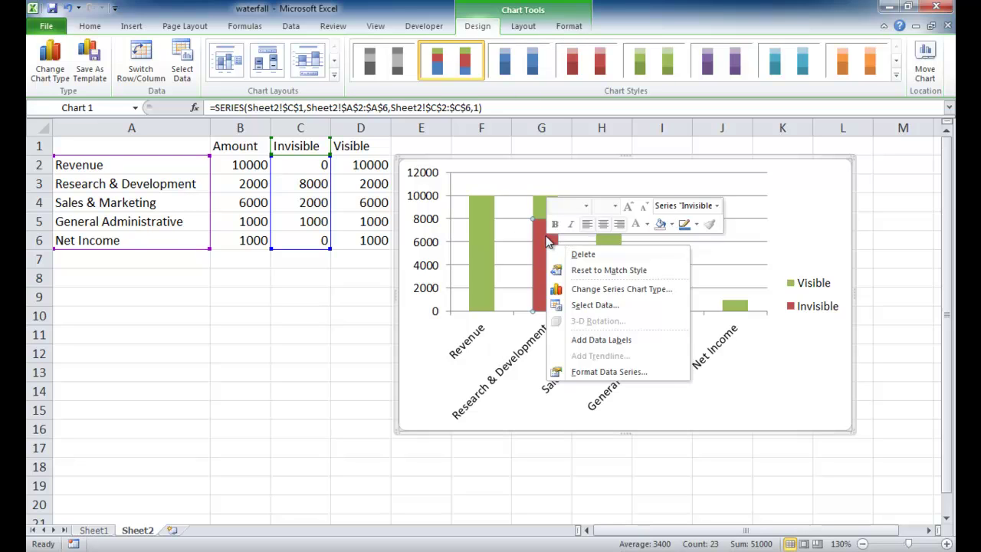
key(Escape)
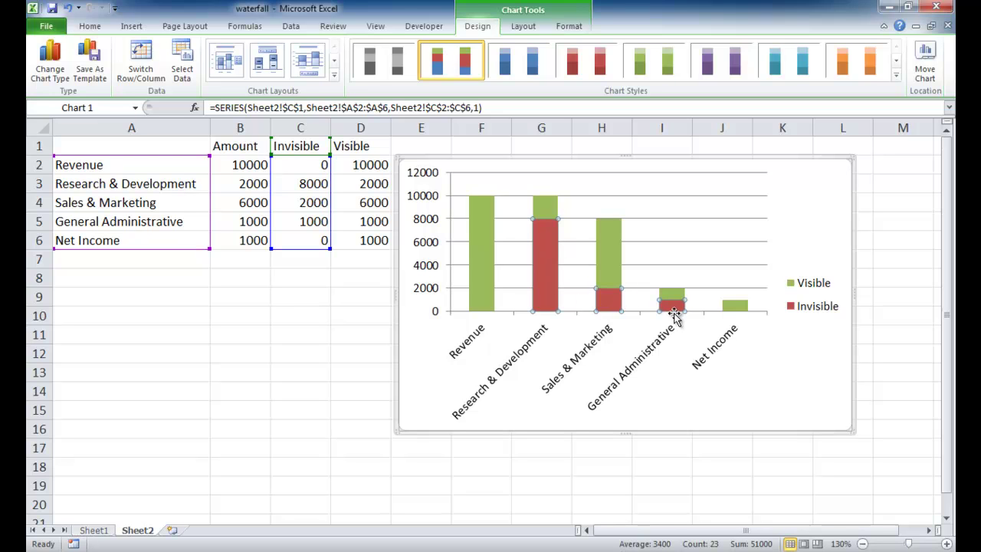
click(566, 28)
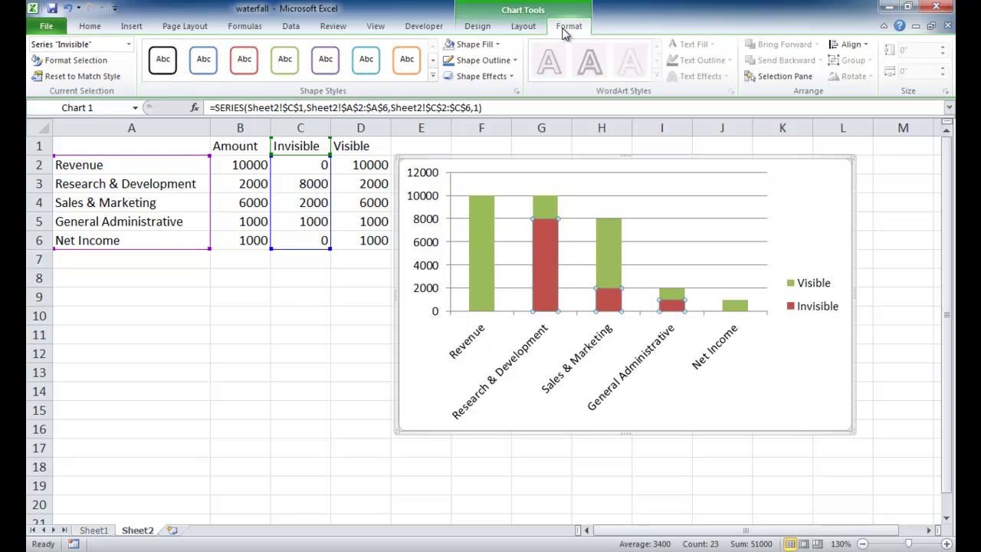
click(497, 45)
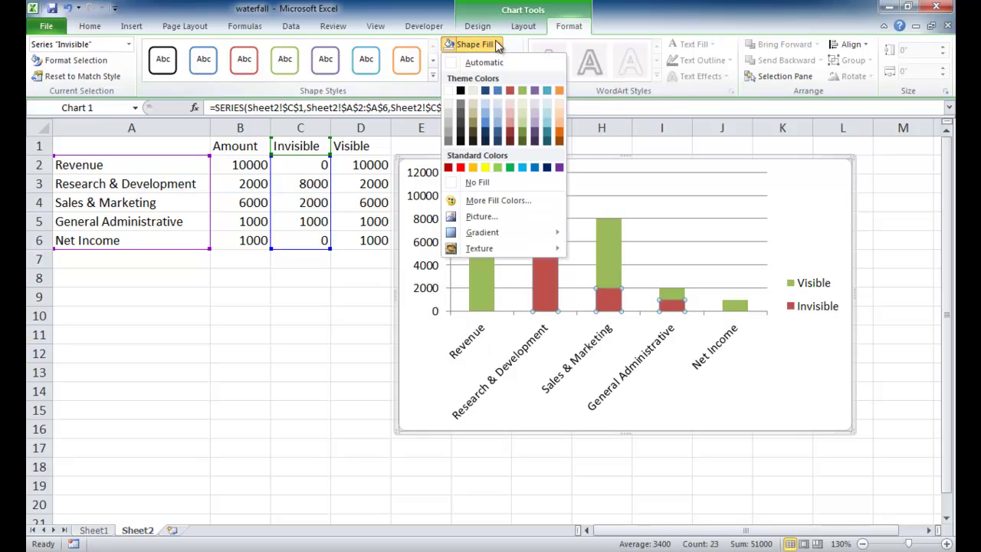
click(472, 184)
- Delete the chart's horizontal major gridlines
click(897, 432)
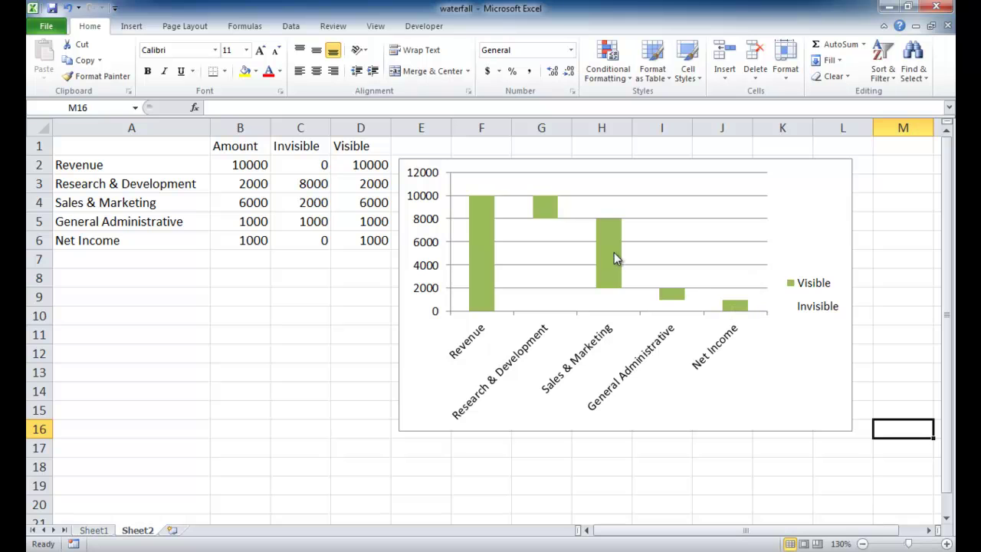
mouse_move(611, 258)
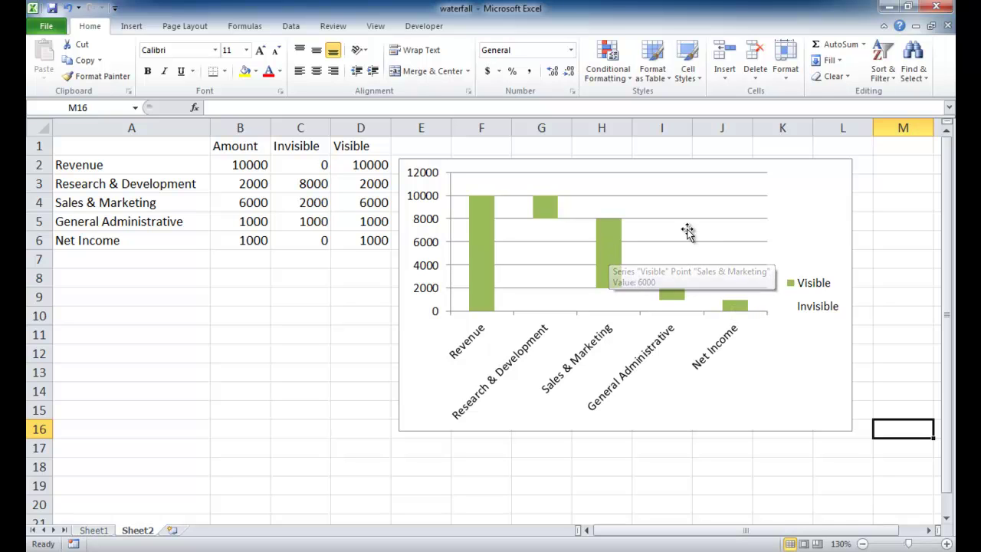
click(705, 219)
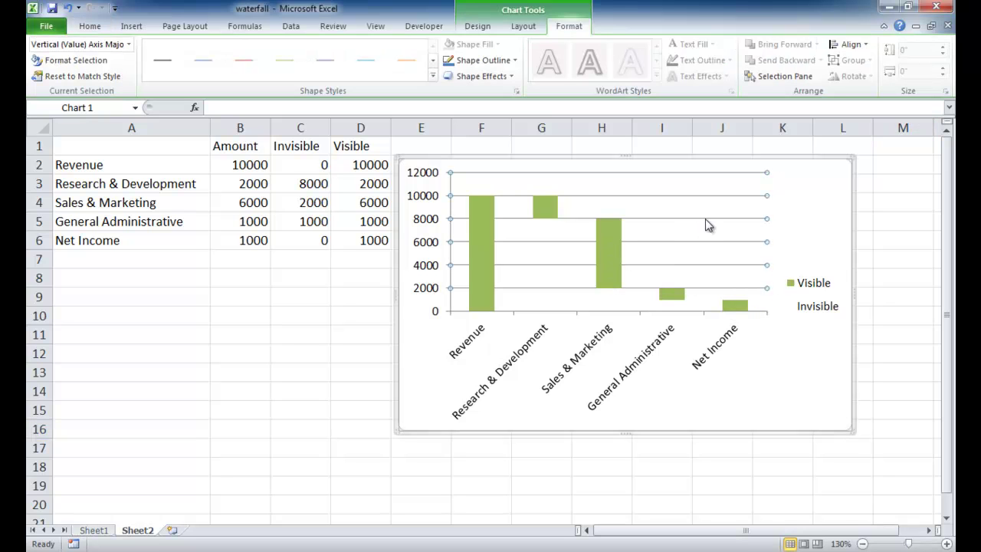
key(Delete)
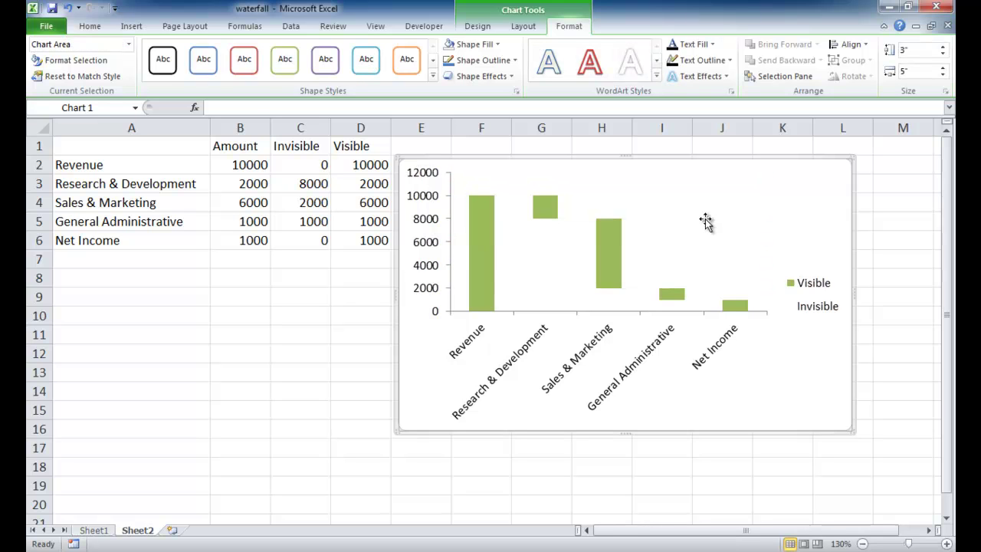
- Colour the Research & Development, Sales & Marketing and General Administrative bars dark red
click(488, 230)
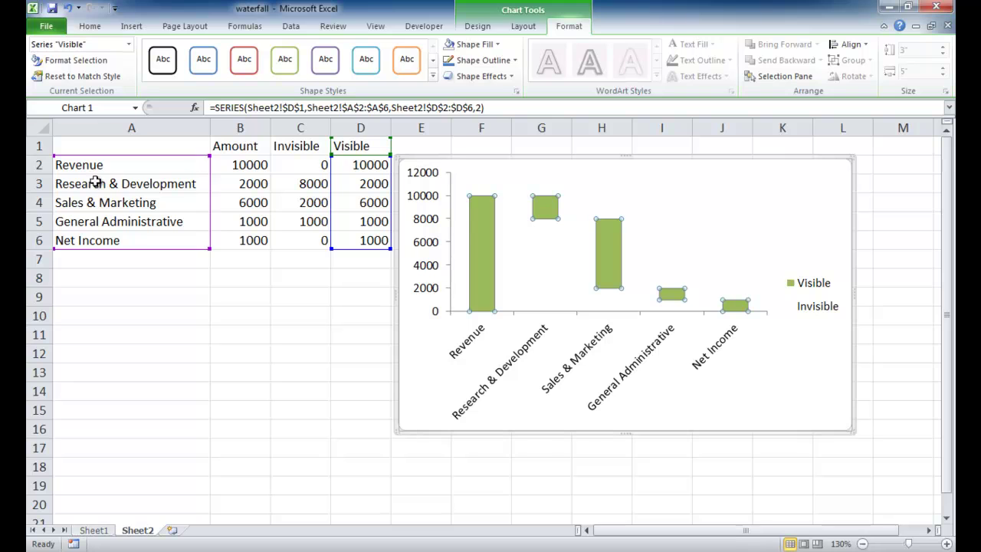
mouse_move(482, 230)
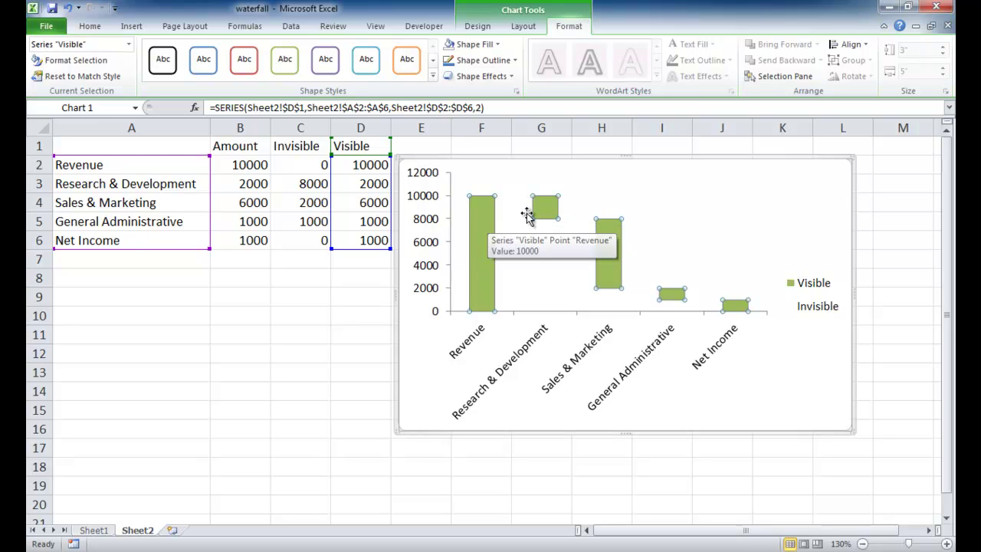
mouse_move(546, 212)
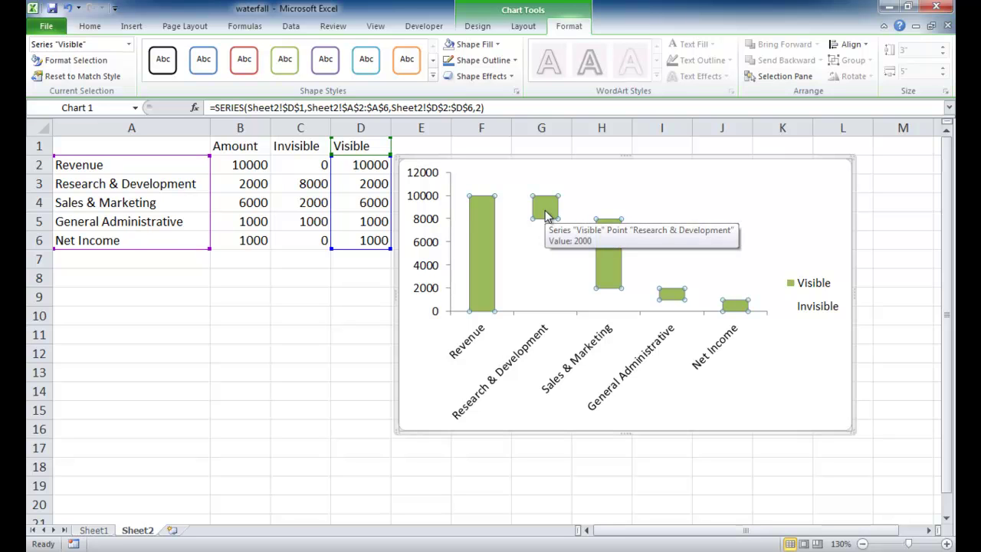
click(546, 214)
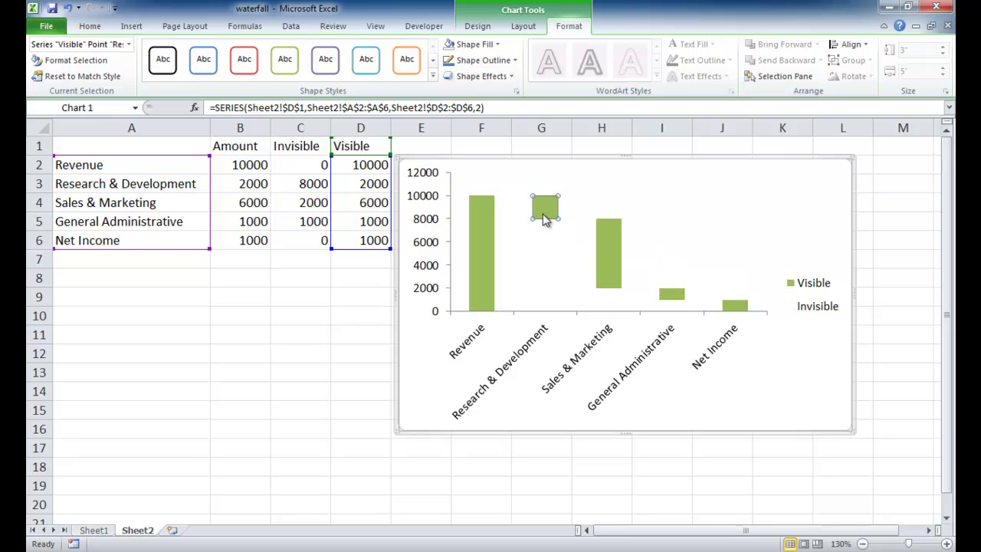
click(497, 46)
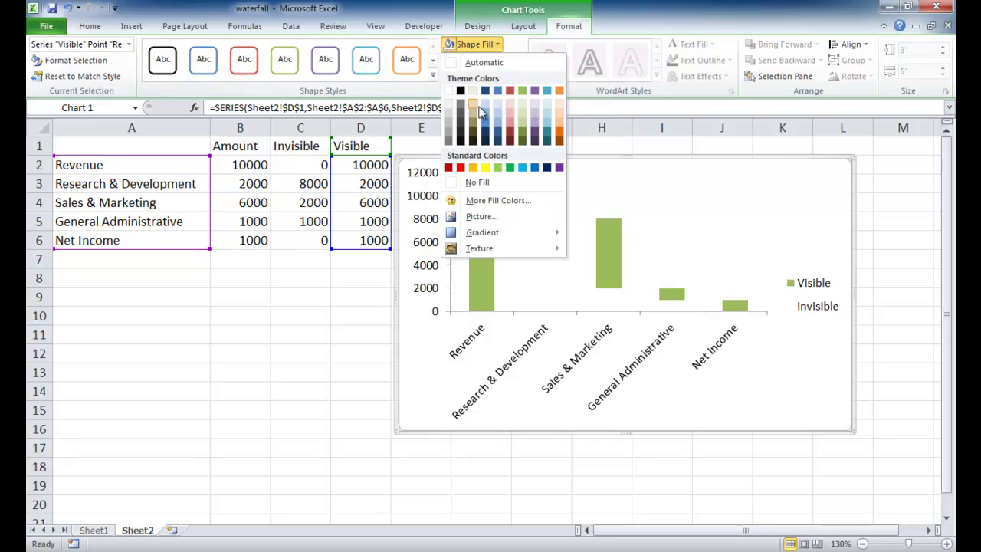
click(449, 168)
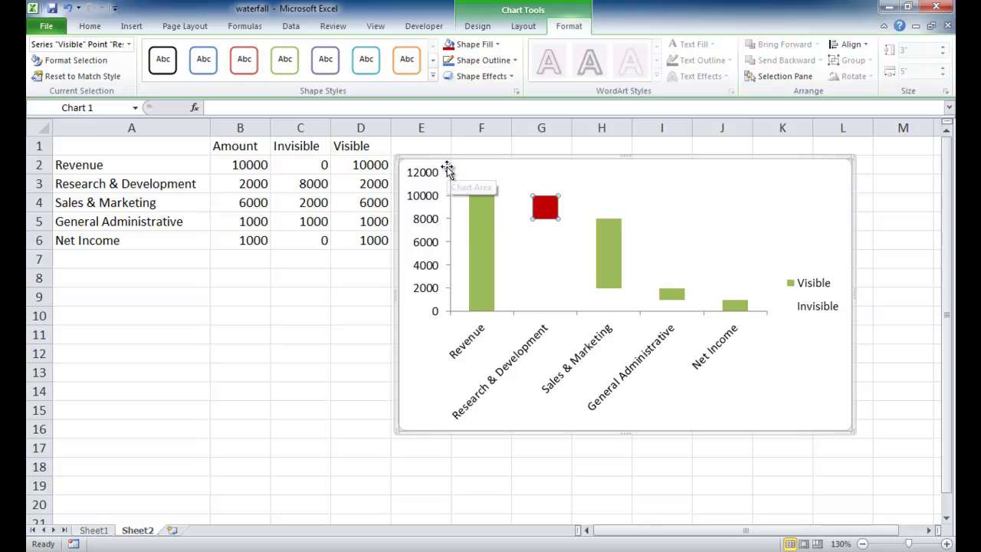
click(608, 234)
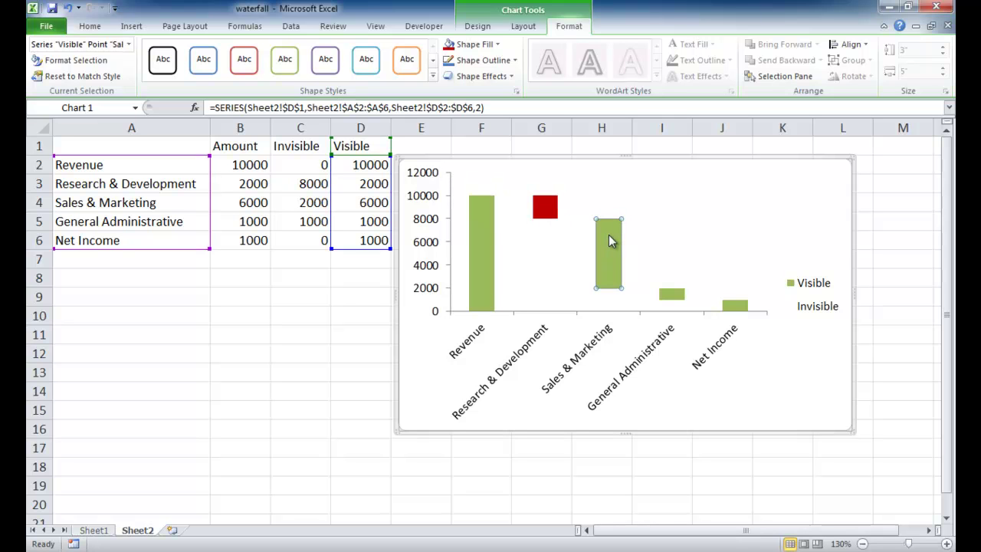
click(451, 44)
click(667, 300)
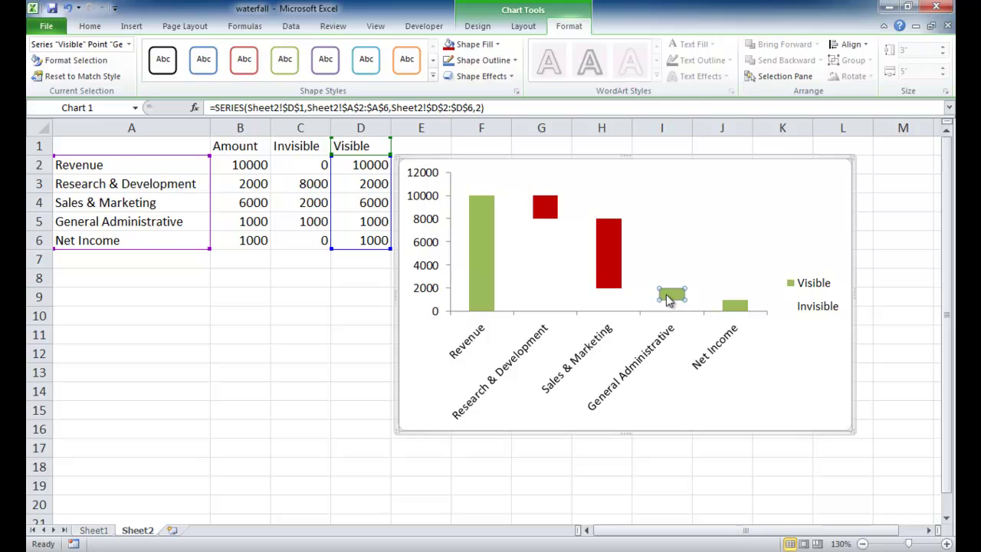
key(F4)
- Delete the chart legend and add data labels to the bars
click(802, 270)
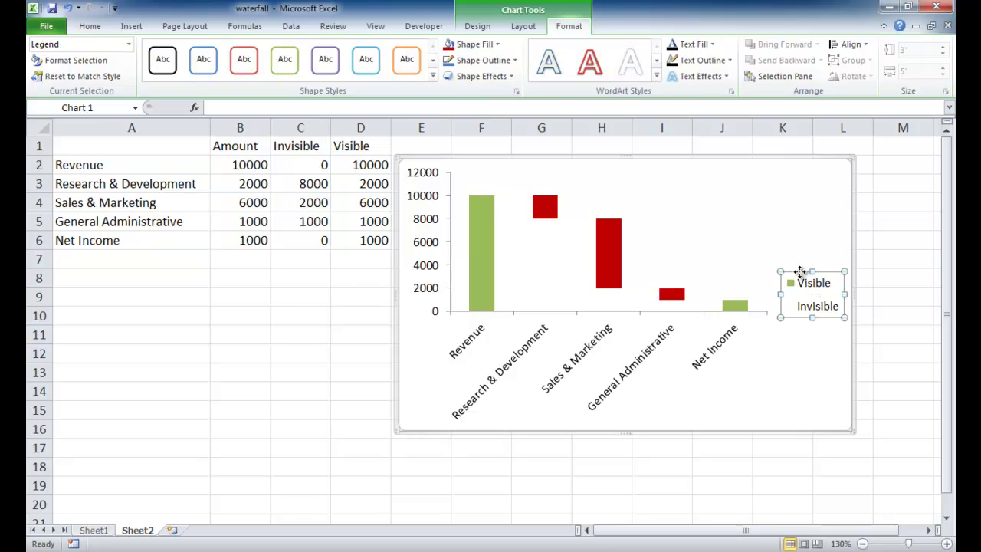
key(Delete)
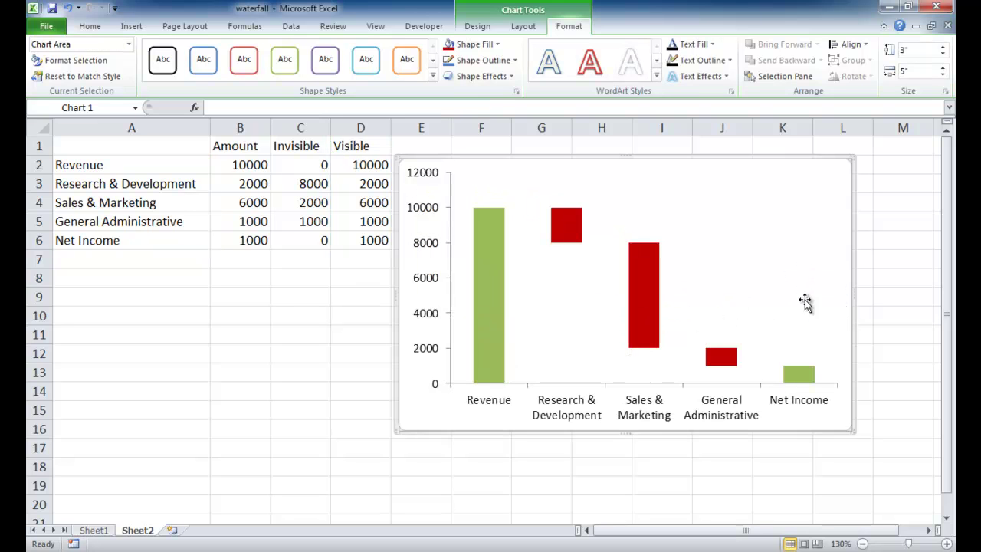
right_click(488, 228)
click(530, 321)
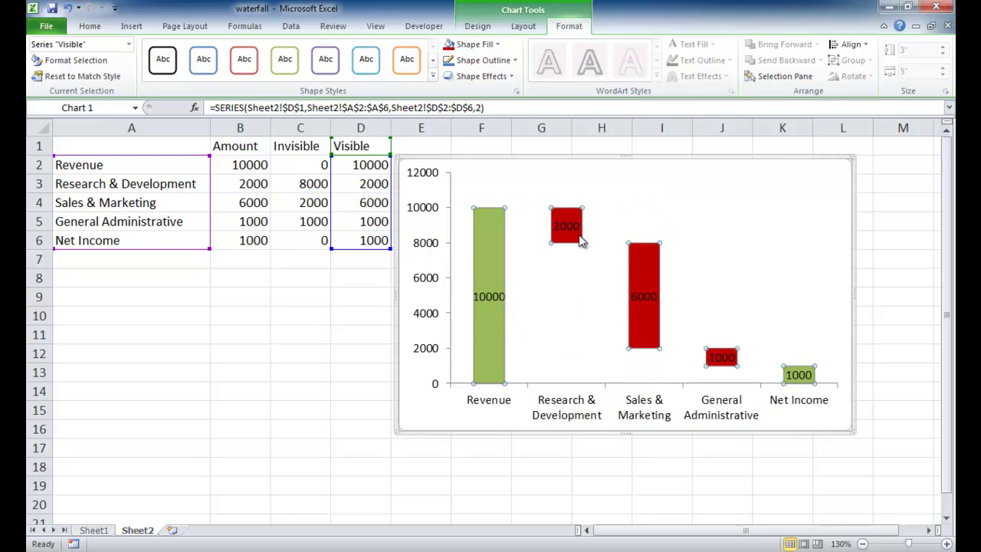
- Move each value label (10000, 2000, 6000, 1000, 1000) just above its bar
click(490, 301)
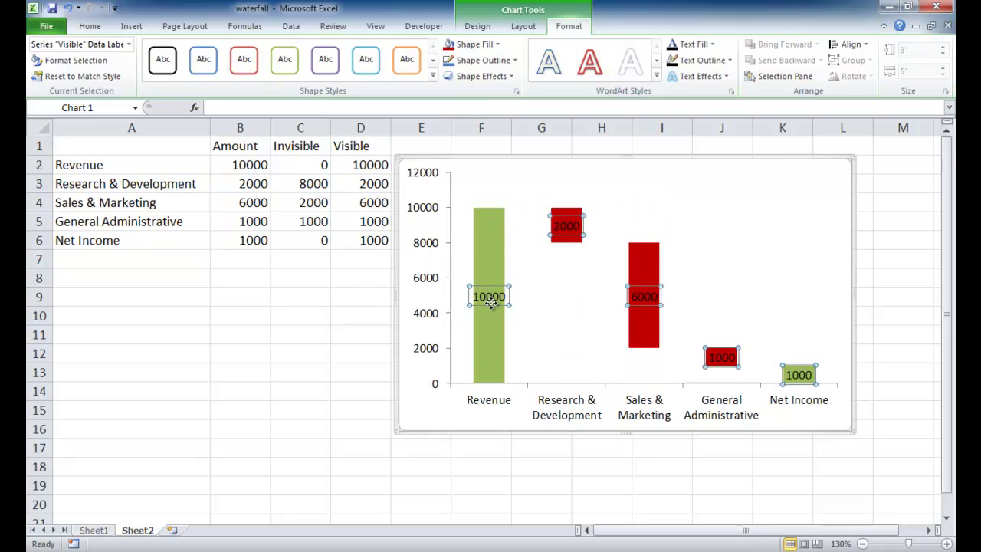
click(490, 302)
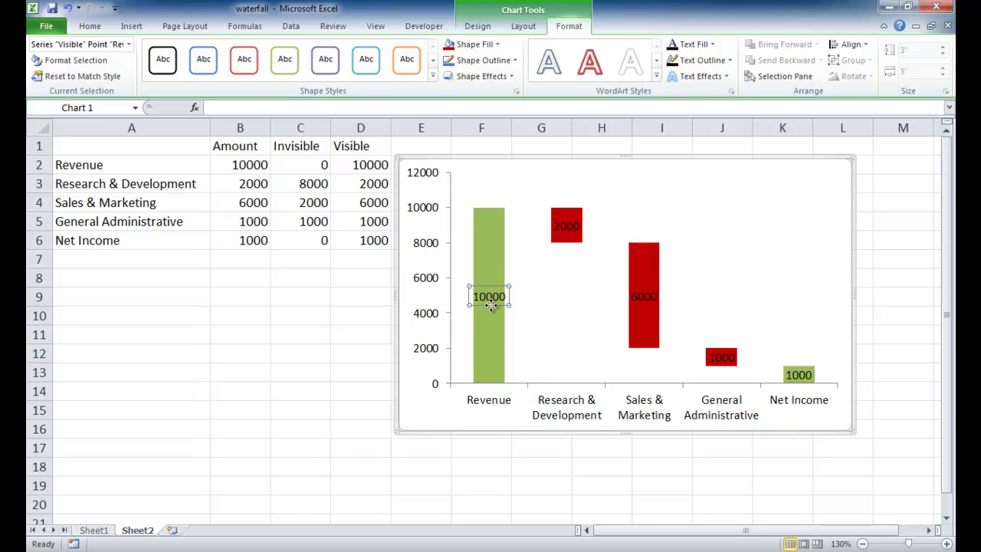
drag(491, 305, 489, 205)
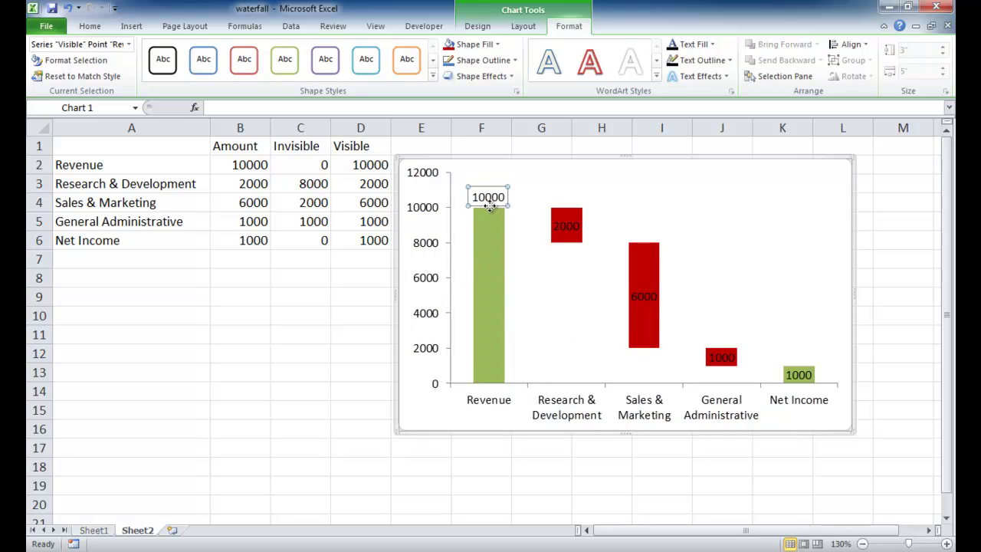
click(564, 228)
drag(564, 233, 562, 202)
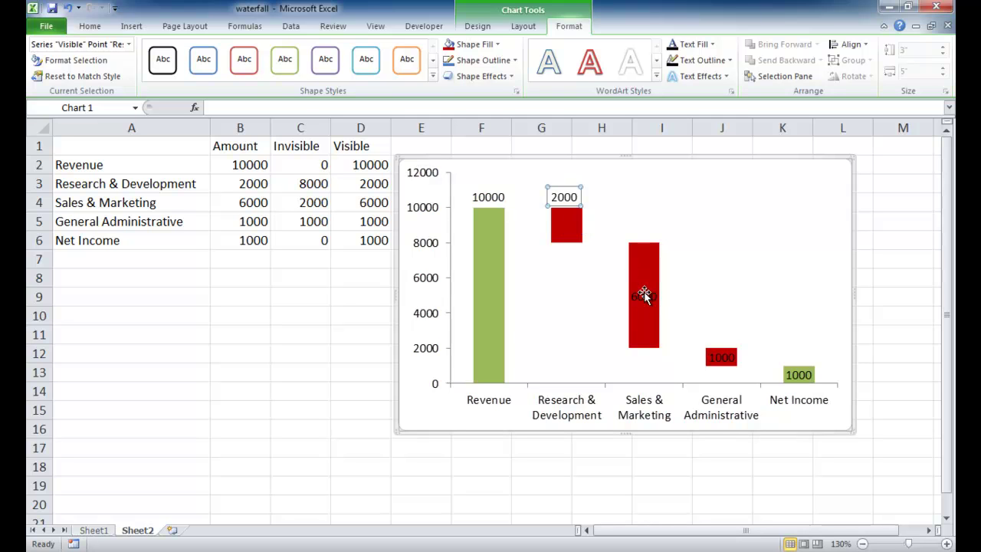
click(644, 296)
drag(646, 302, 646, 239)
click(726, 358)
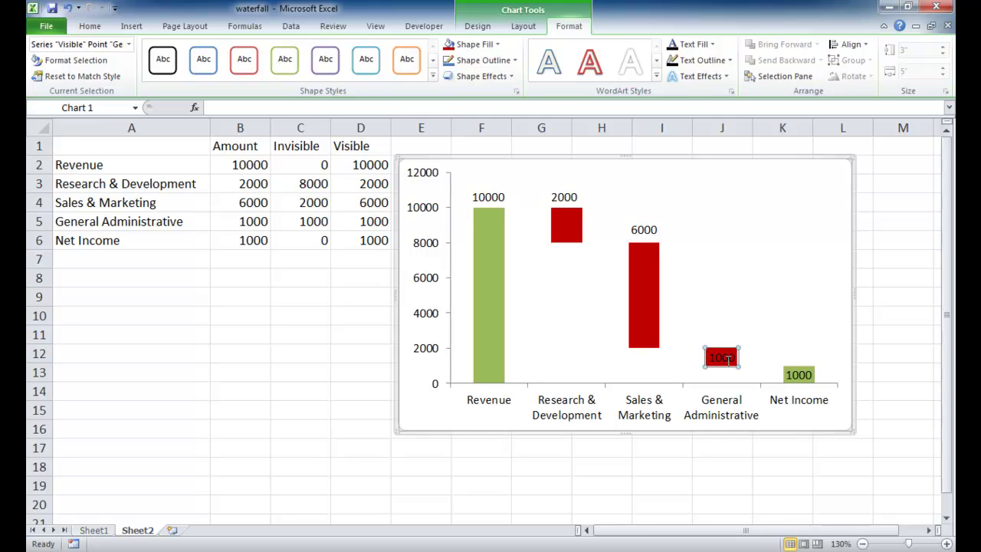
drag(726, 365, 725, 345)
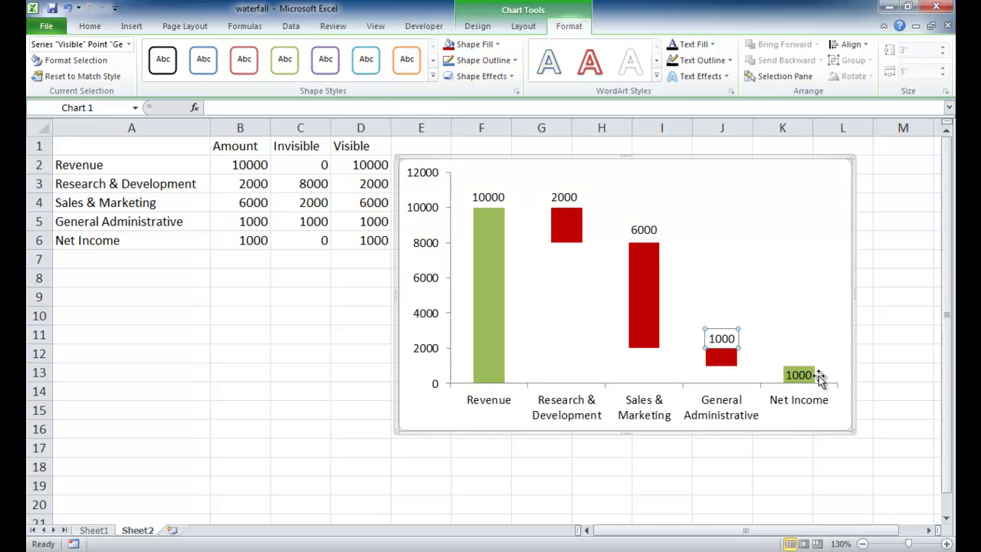
click(800, 378)
drag(800, 386, 800, 360)
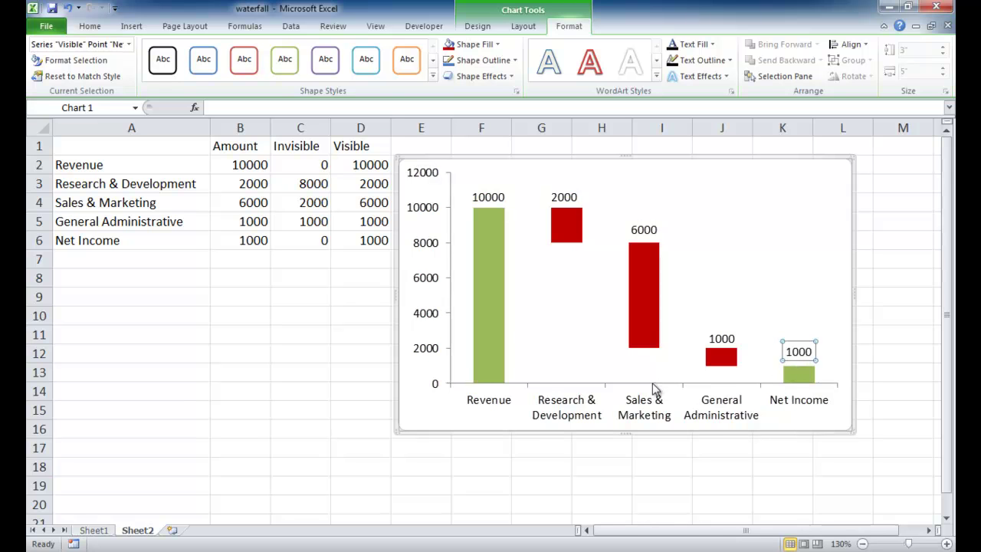
click(95, 530)
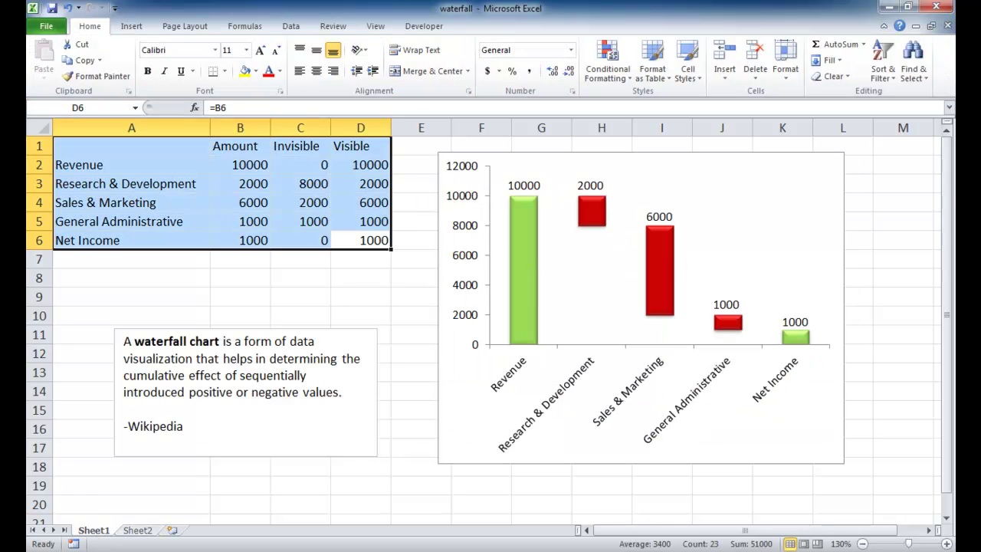
click(138, 530)
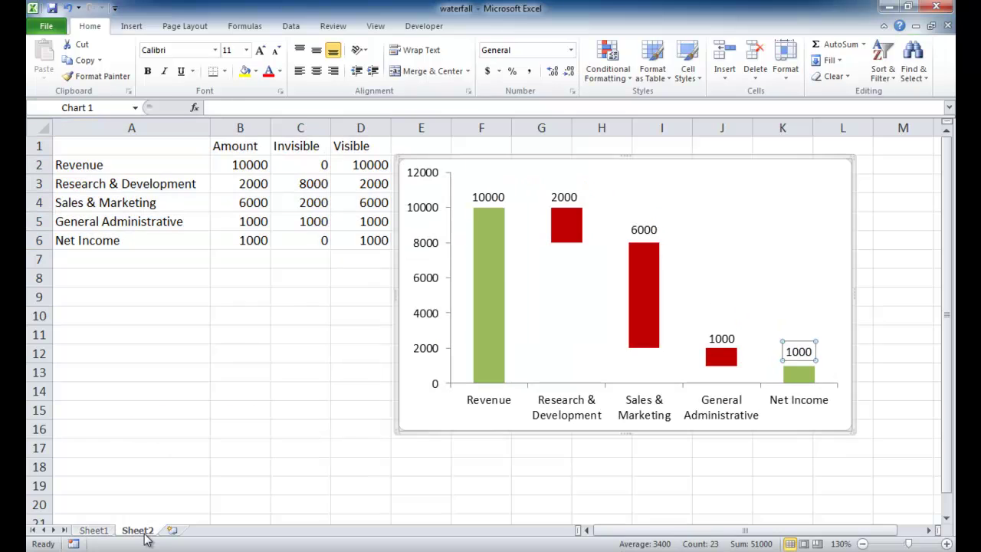
click(494, 279)
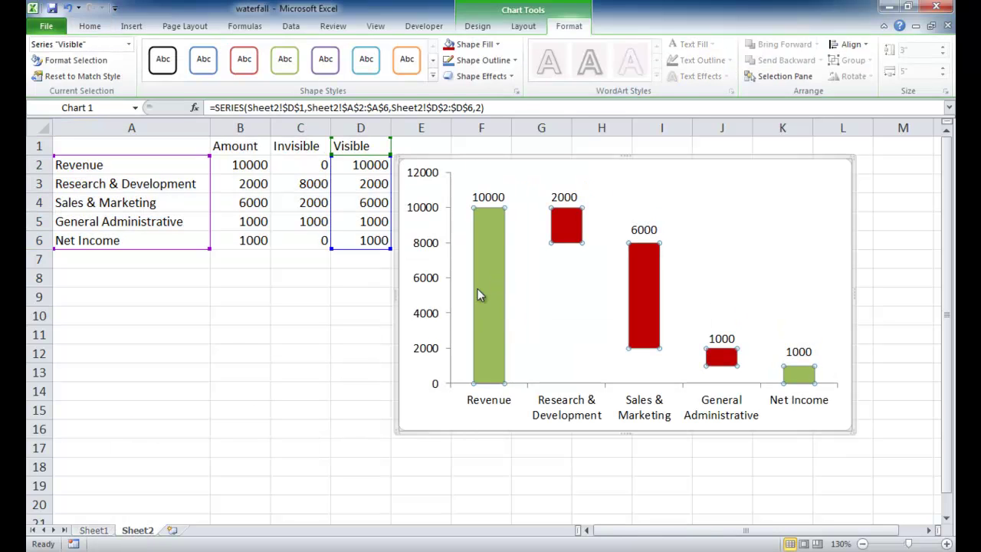
click(480, 29)
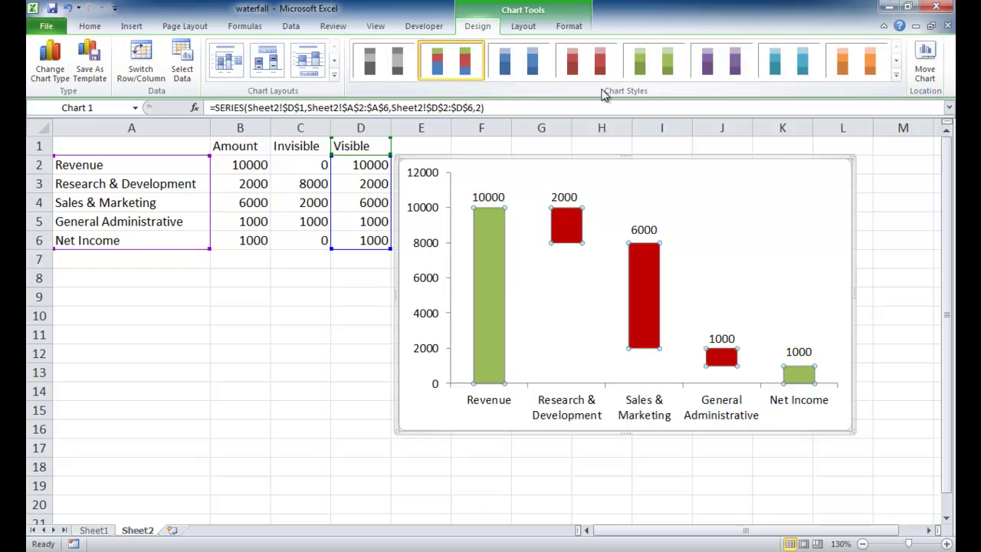
click(896, 75)
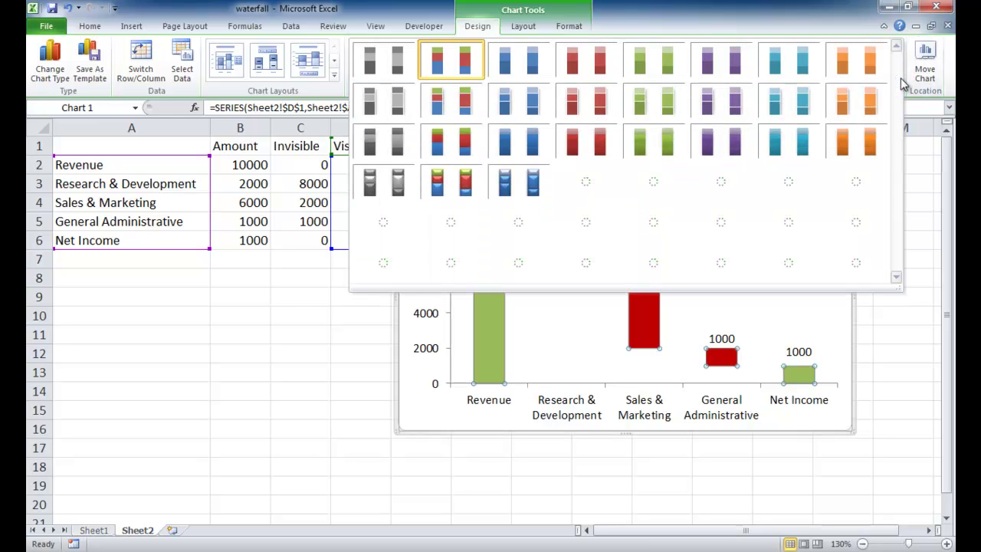
click(445, 187)
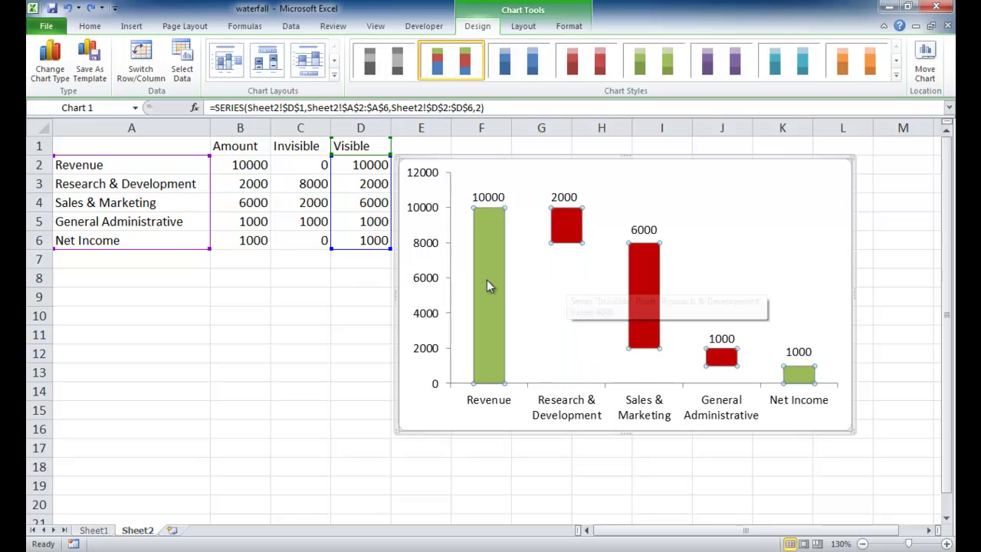
- Give the visible bars series a 3-D top bevel 5 pt wide and 2 pt high
right_click(491, 274)
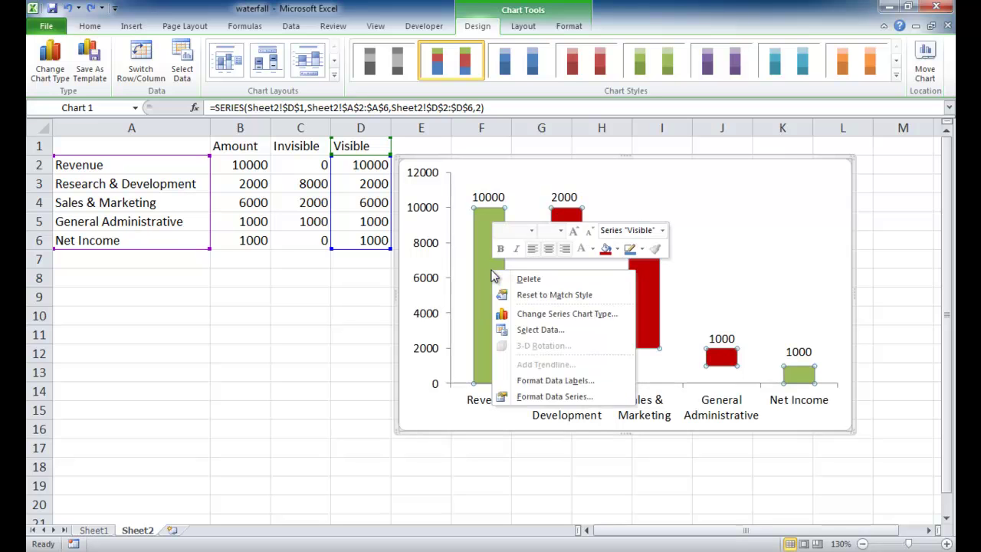
click(575, 397)
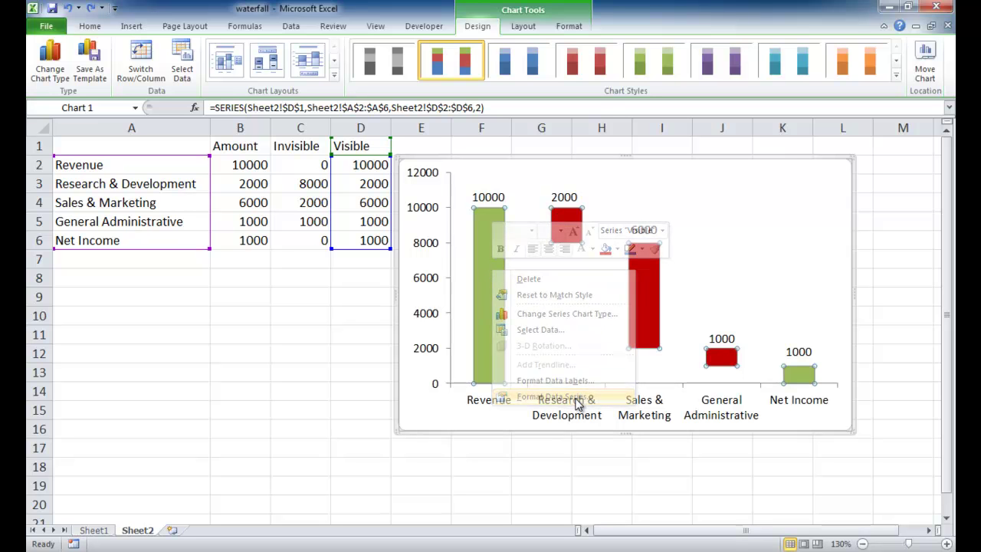
click(287, 241)
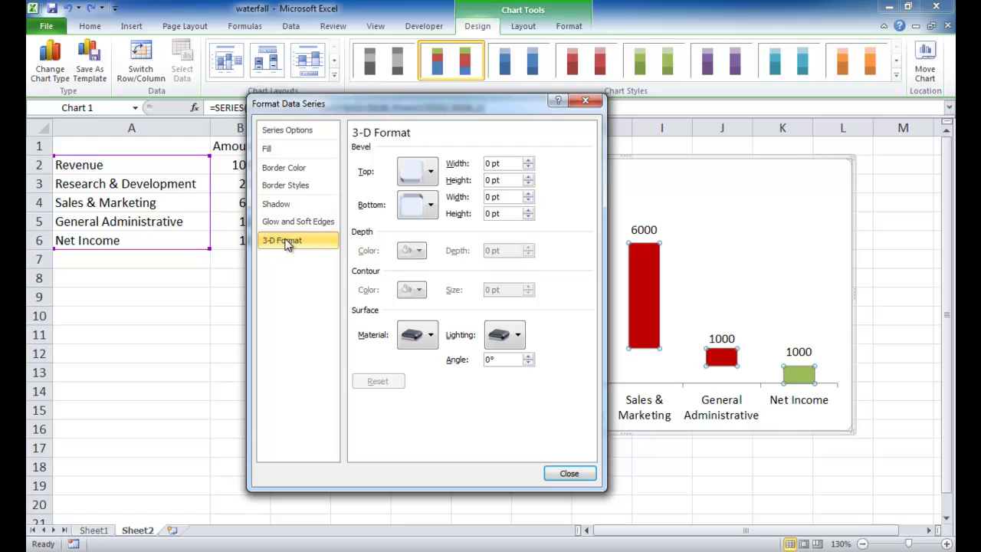
drag(460, 104, 325, 105)
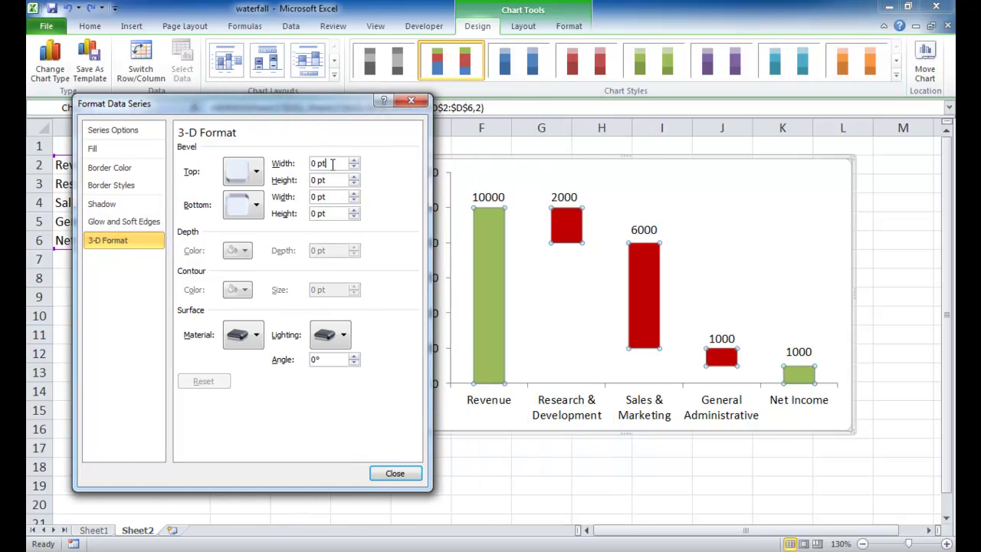
drag(332, 163, 293, 184)
text(5)
text(2)
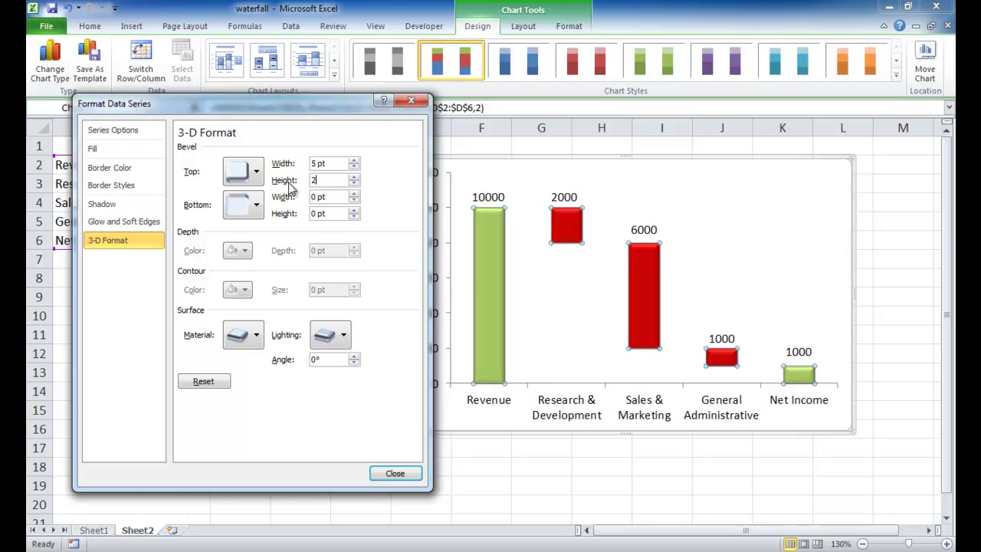
click(405, 475)
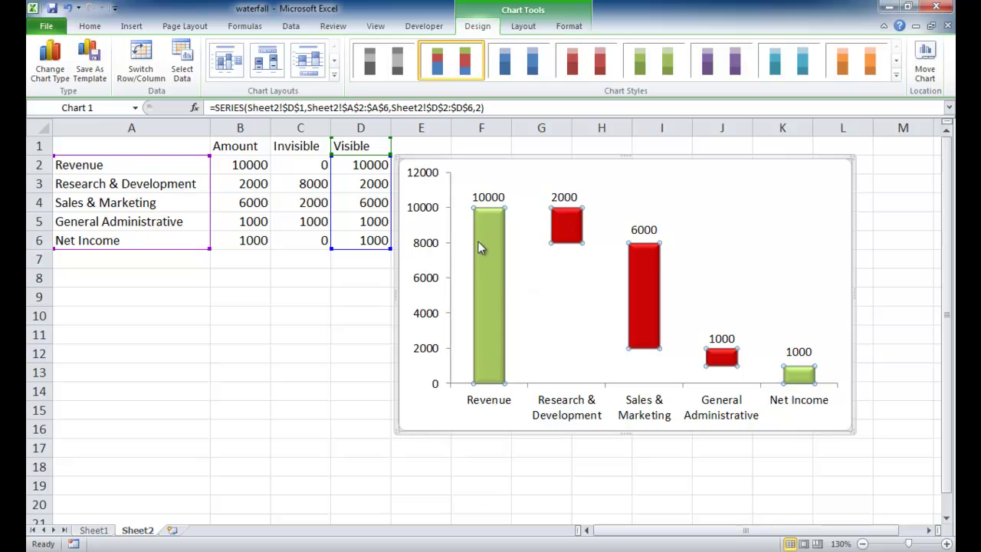
click(887, 286)
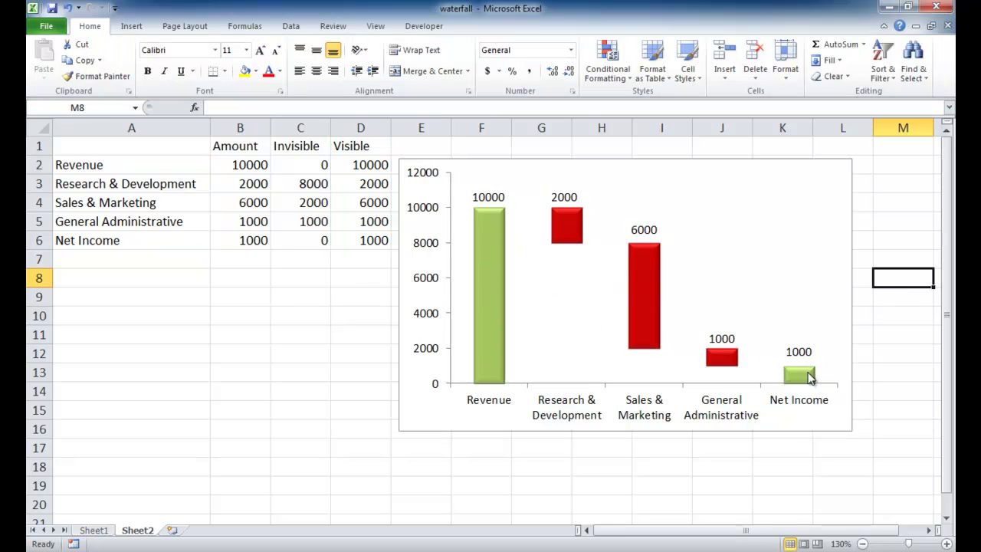